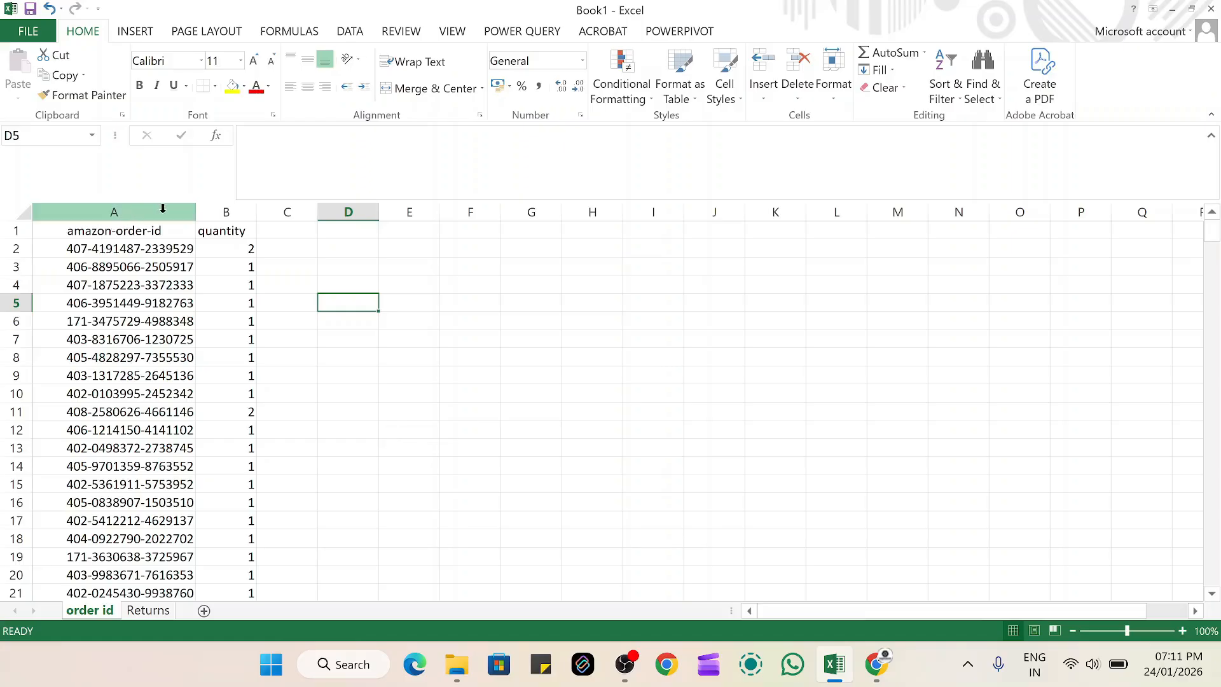
Highlight duplicate values in the amazon-order-id column with Light Red Fill with Dark Red Text, and check the column for repeats
{"action": "left_click", "coordinate": [163, 208]}
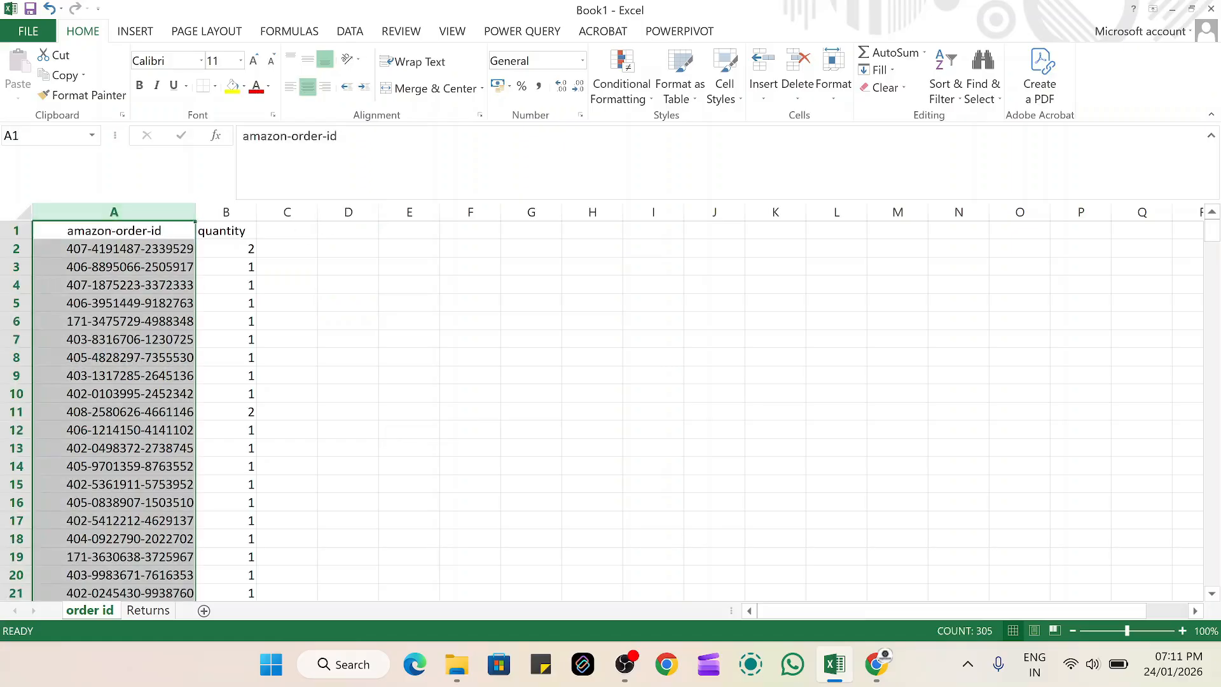
{"action": "left_click", "coordinate": [630, 95]}
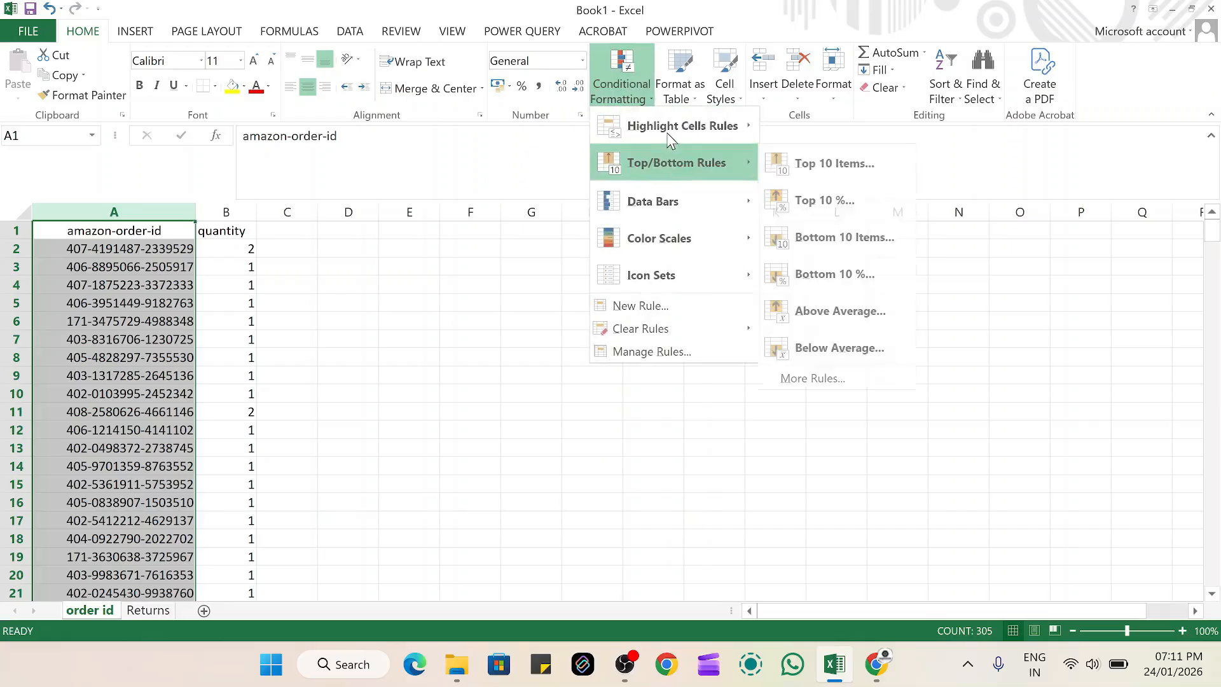
{"action": "mouse_move", "coordinate": [707, 125]}
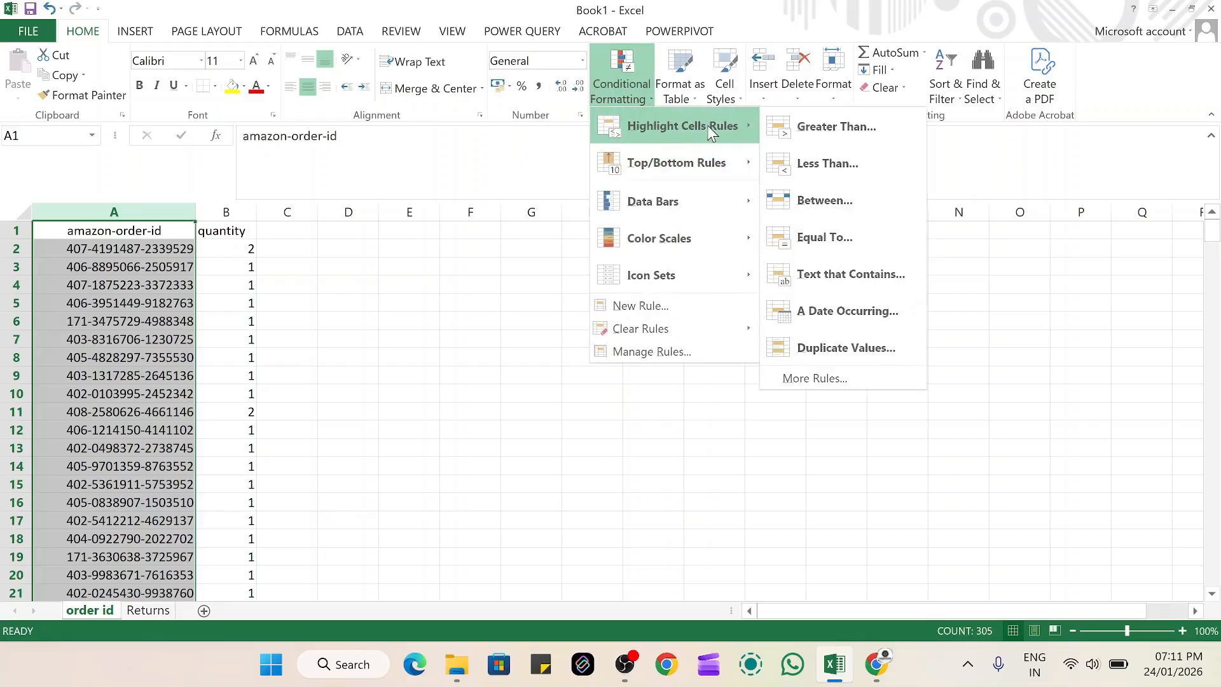
{"action": "left_click", "coordinate": [847, 347]}
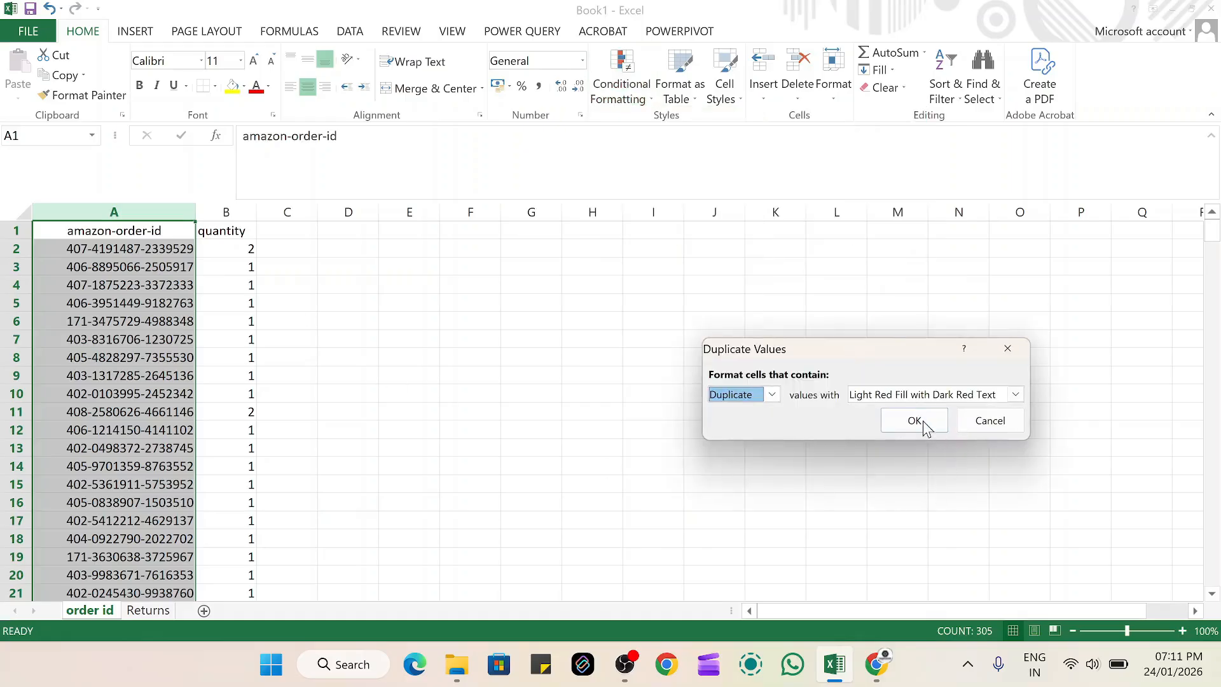
{"action": "left_click", "coordinate": [922, 421]}
{"action": "scroll", "coordinate": [176, 314], "scroll_direction": "down", "scroll_amount": 20}
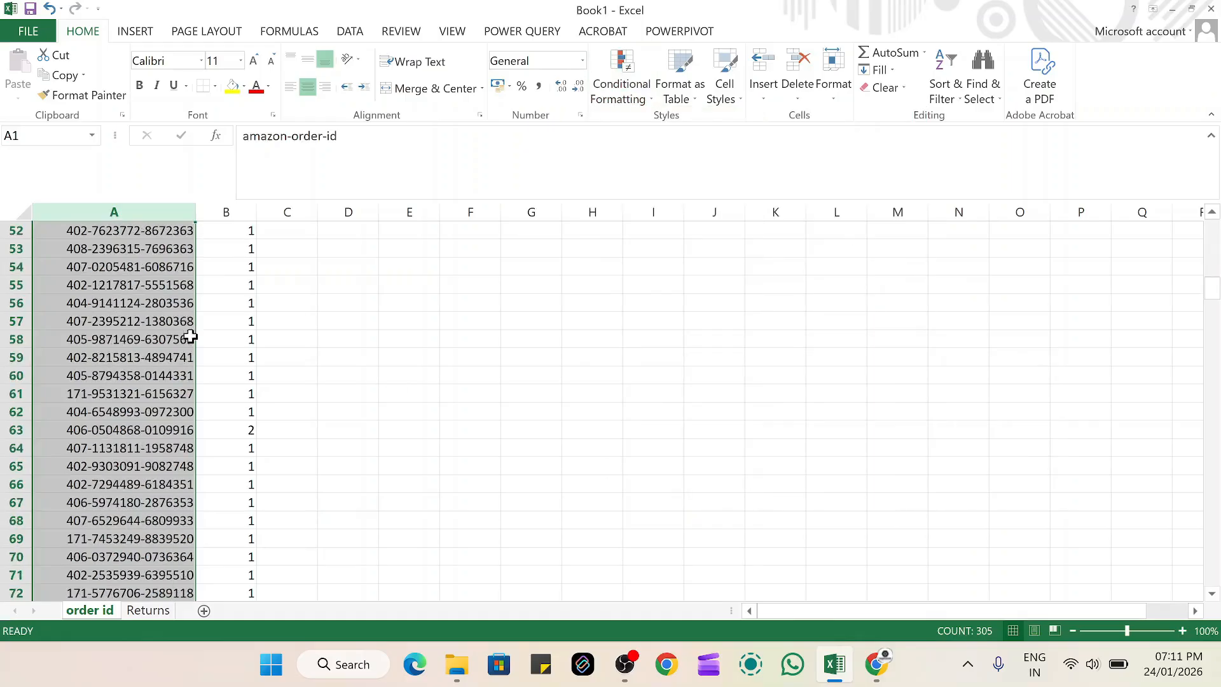
{"action": "scroll", "coordinate": [199, 345], "scroll_direction": "down", "scroll_amount": 20}
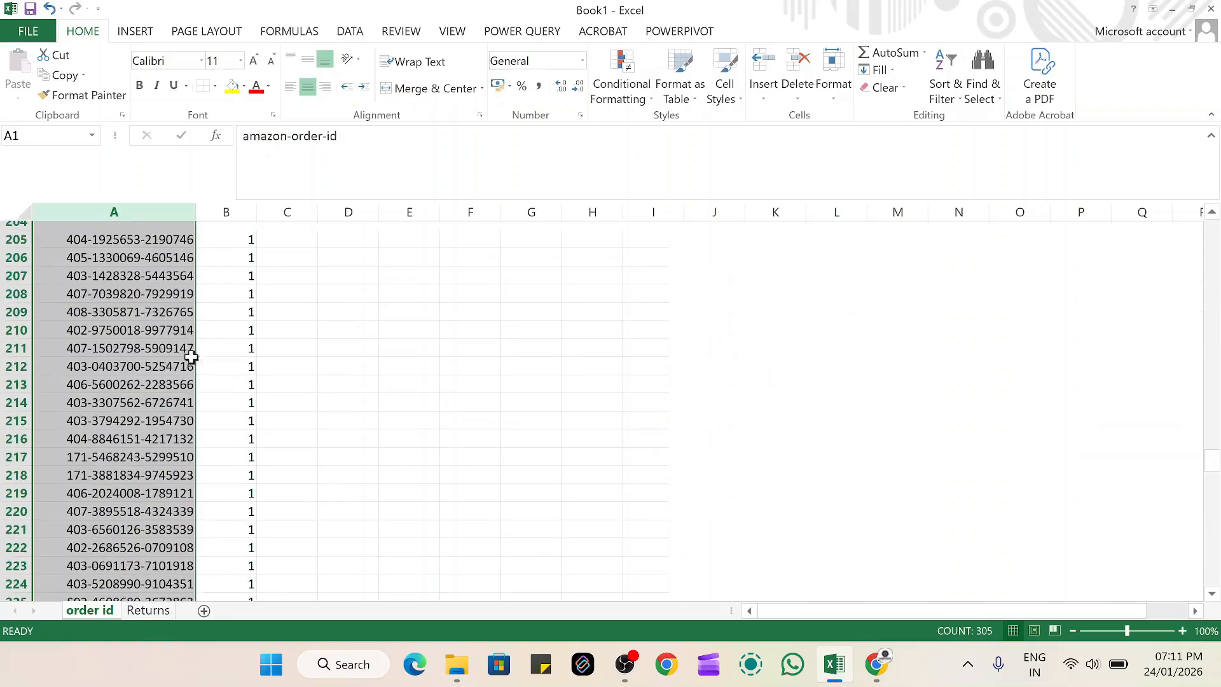
{"action": "scroll", "coordinate": [171, 353], "scroll_direction": "down", "scroll_amount": 20}
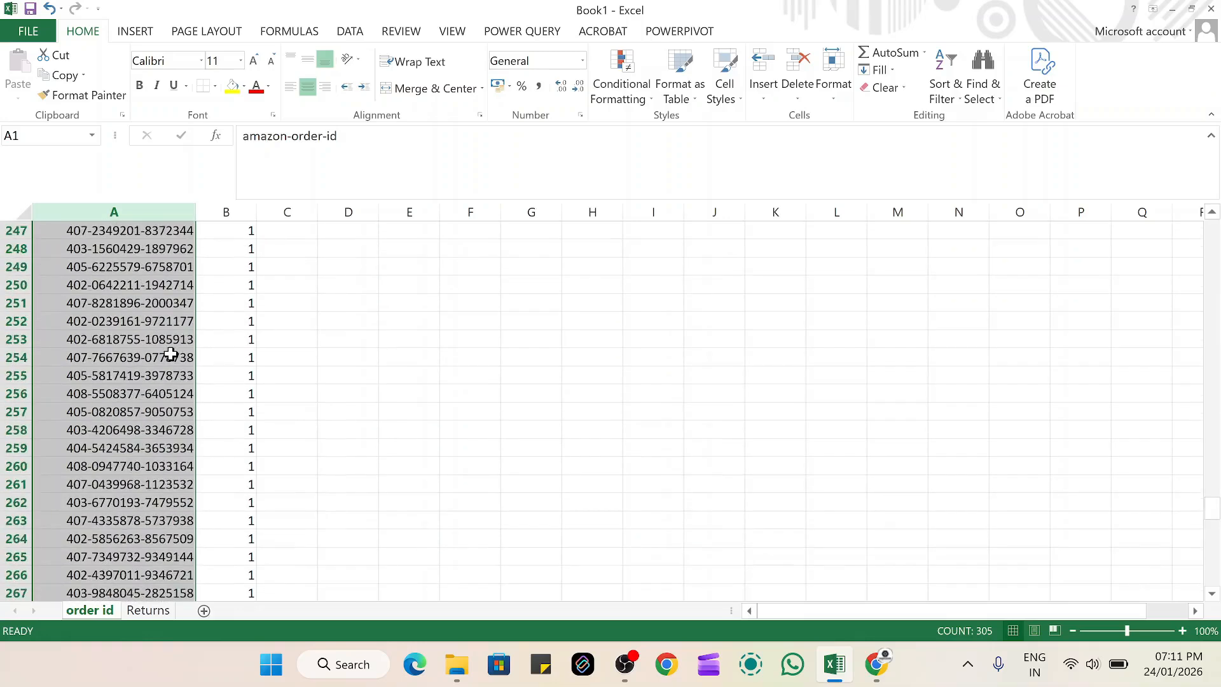
{"action": "scroll", "coordinate": [170, 359], "scroll_direction": "up", "scroll_amount": 20}
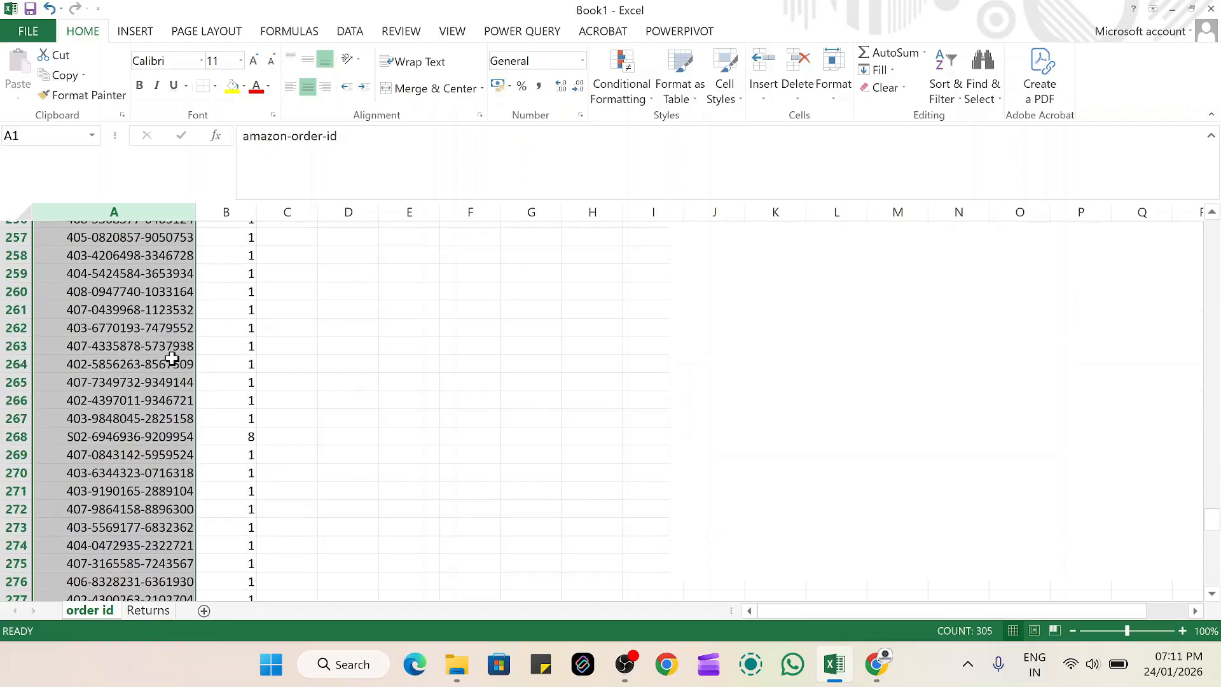
{"action": "scroll", "coordinate": [172, 358], "scroll_direction": "up", "scroll_amount": 20}
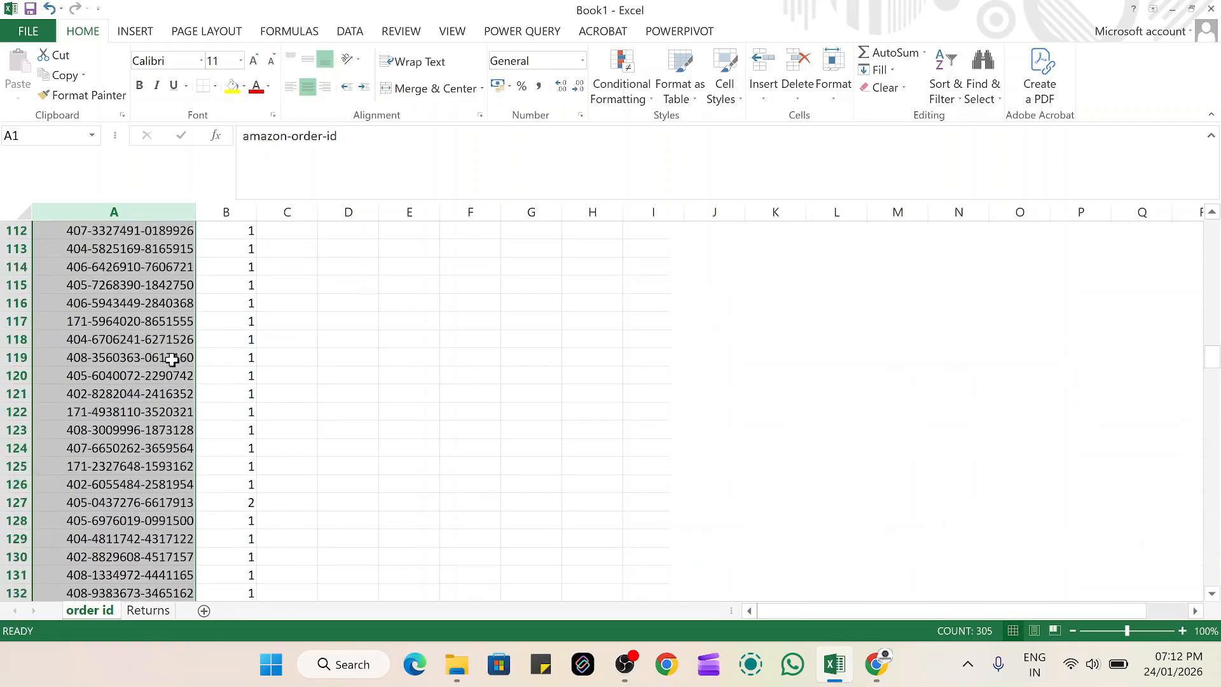
{"action": "scroll", "coordinate": [172, 361], "scroll_direction": "up", "scroll_amount": 20}
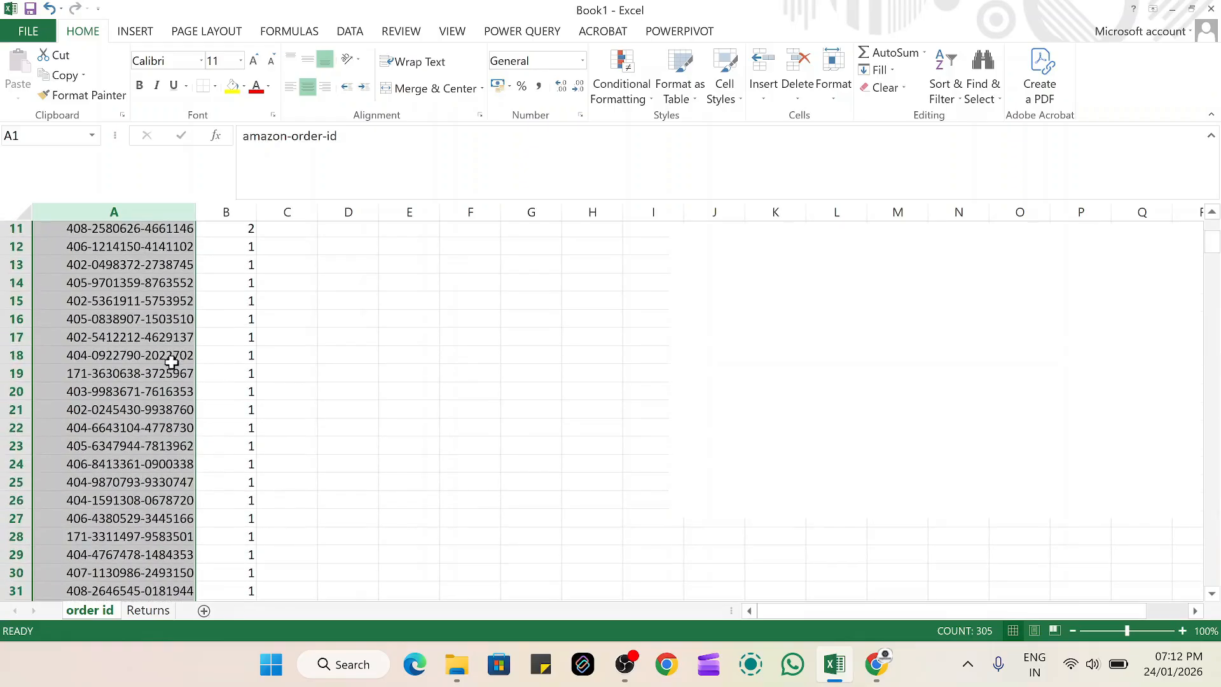
Apply a duplicate-values highlighting rule to the order-id column of the Returns sheet
{"action": "left_click", "coordinate": [160, 610]}
{"action": "scroll", "coordinate": [109, 280], "scroll_direction": "up", "scroll_amount": 13}
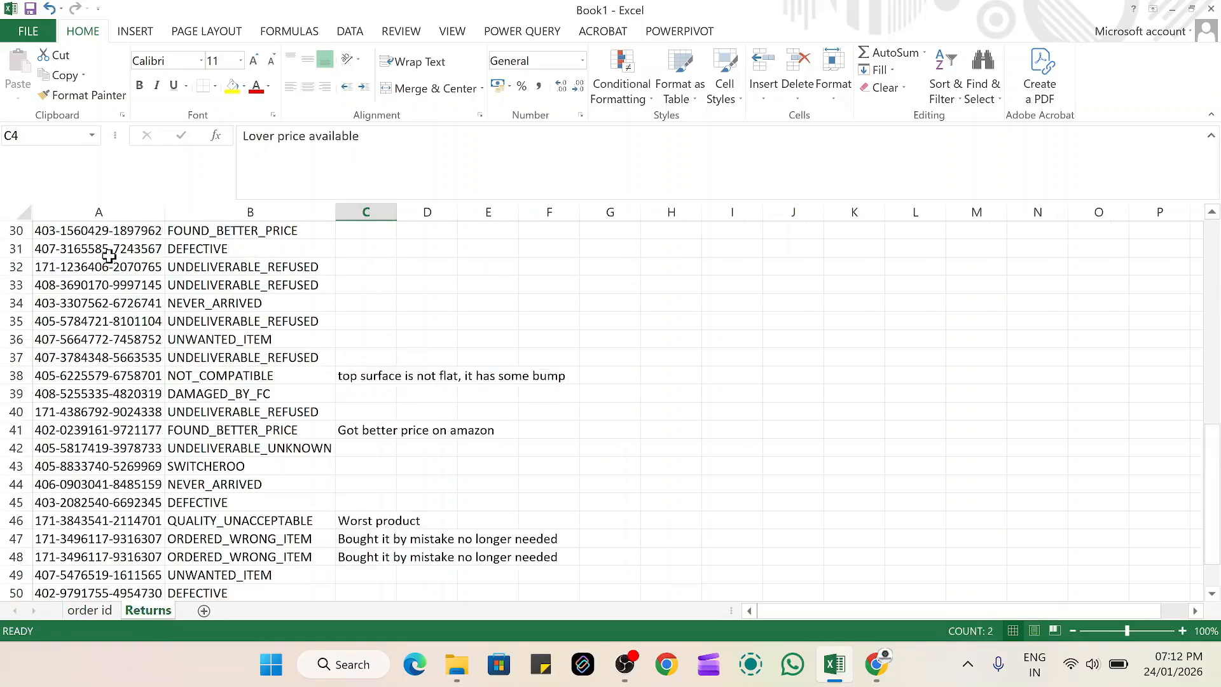
{"action": "left_click", "coordinate": [98, 213]}
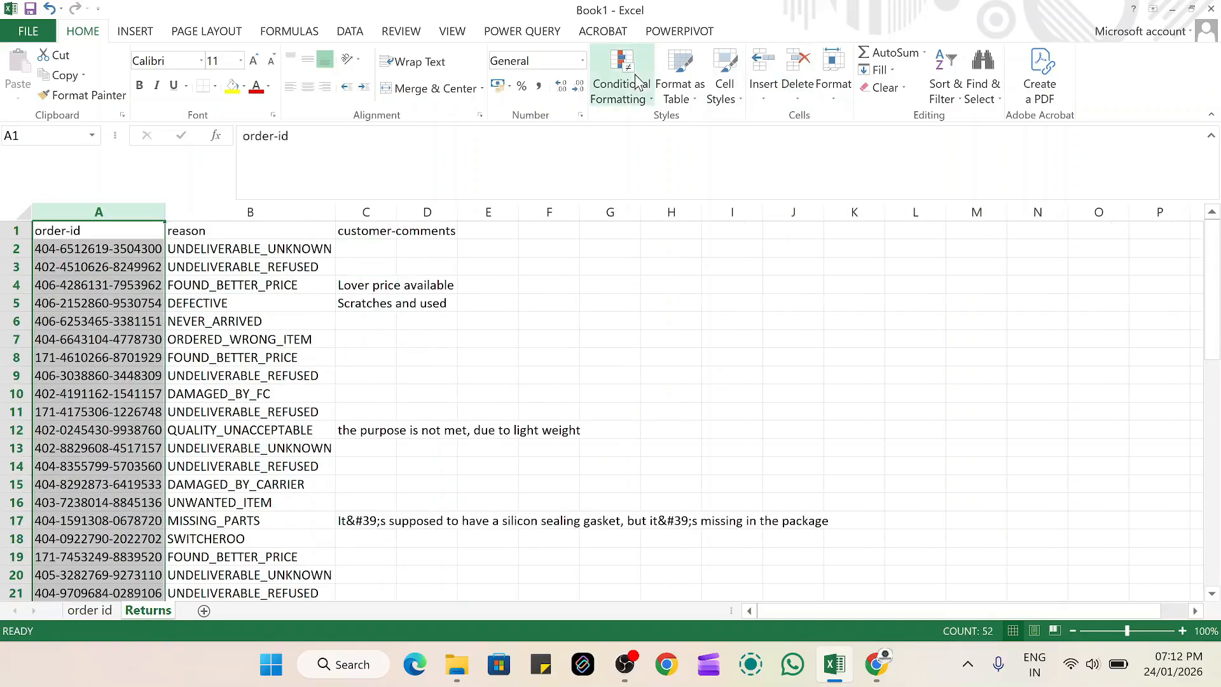
{"action": "left_click", "coordinate": [636, 74]}
{"action": "mouse_move", "coordinate": [664, 122]}
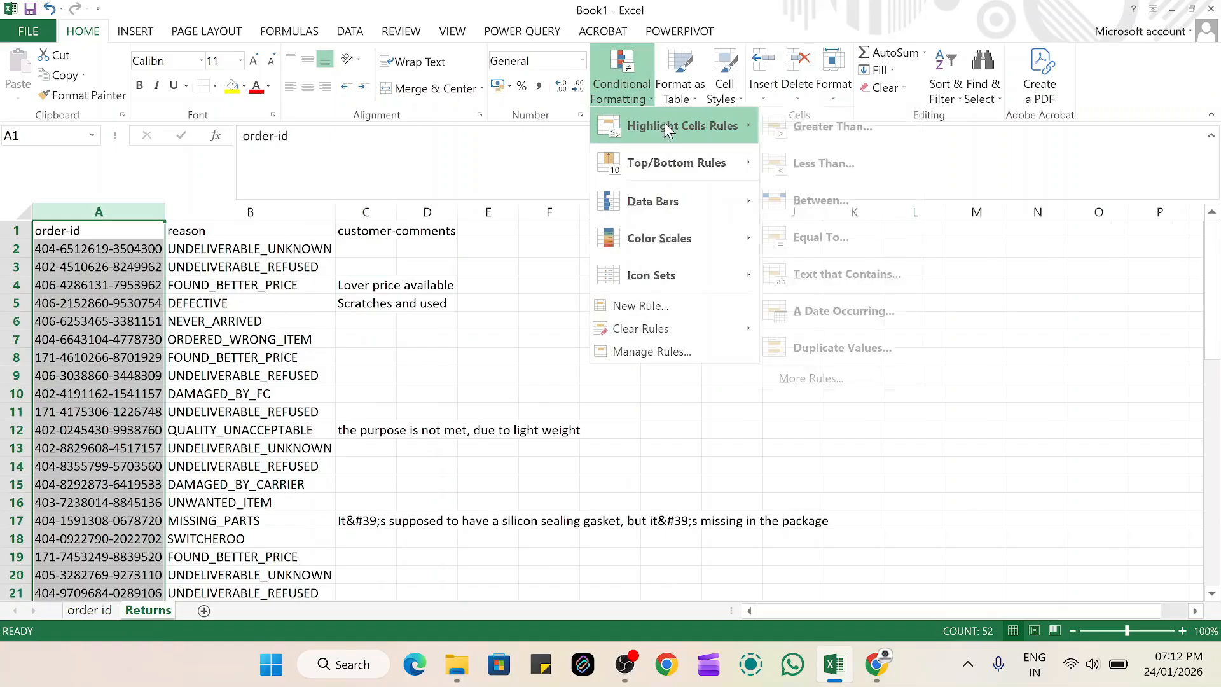
{"action": "left_click", "coordinate": [865, 349]}
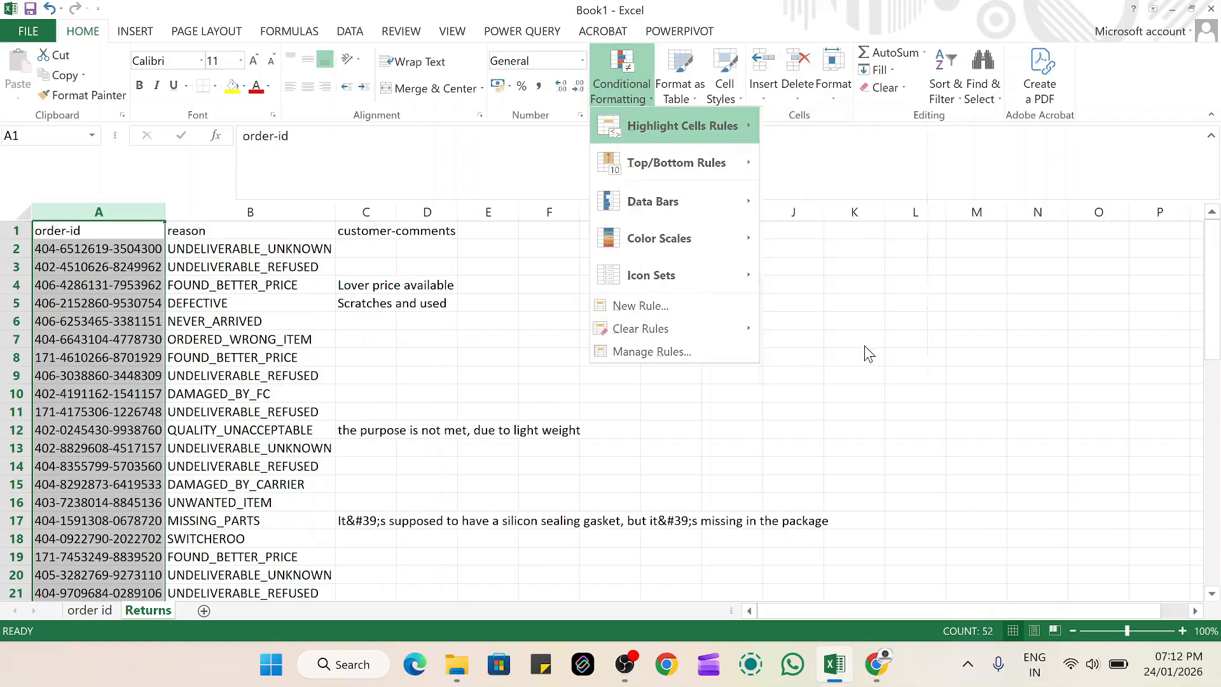
Examine the order-id column of the Returns sheet for highlighted duplicates and compare their return reasons
{"action": "scroll", "coordinate": [87, 327], "scroll_direction": "down", "scroll_amount": 7}
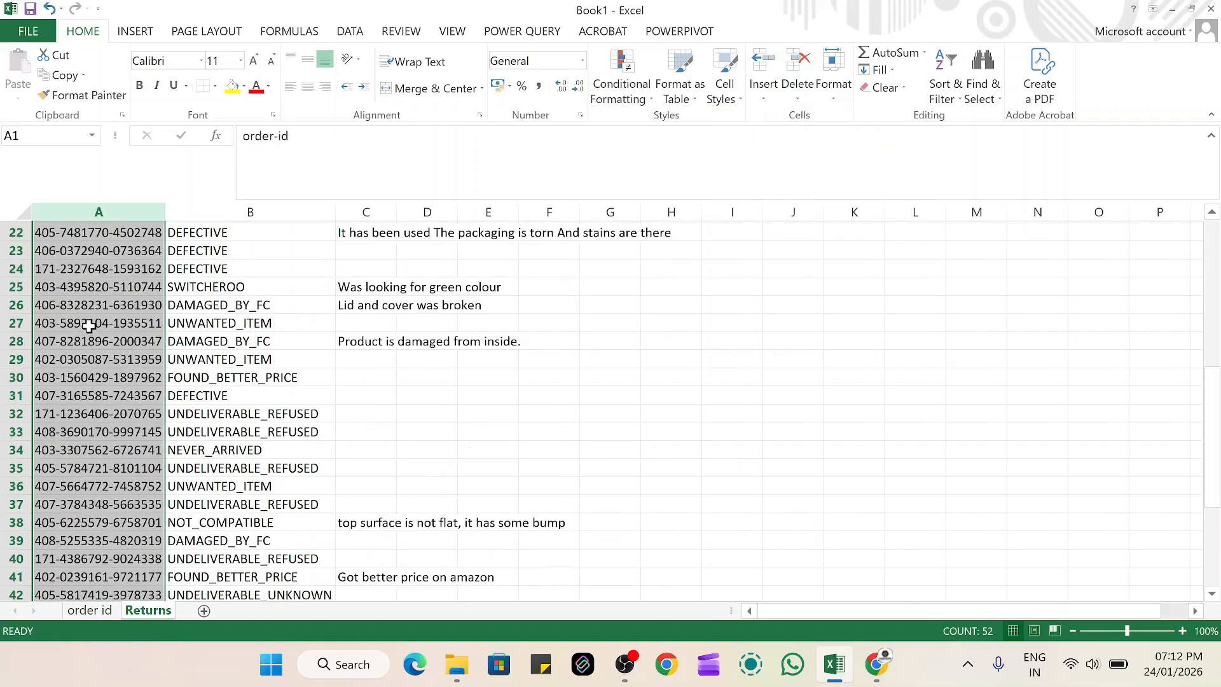
{"action": "scroll", "coordinate": [96, 382], "scroll_direction": "down", "scroll_amount": 10}
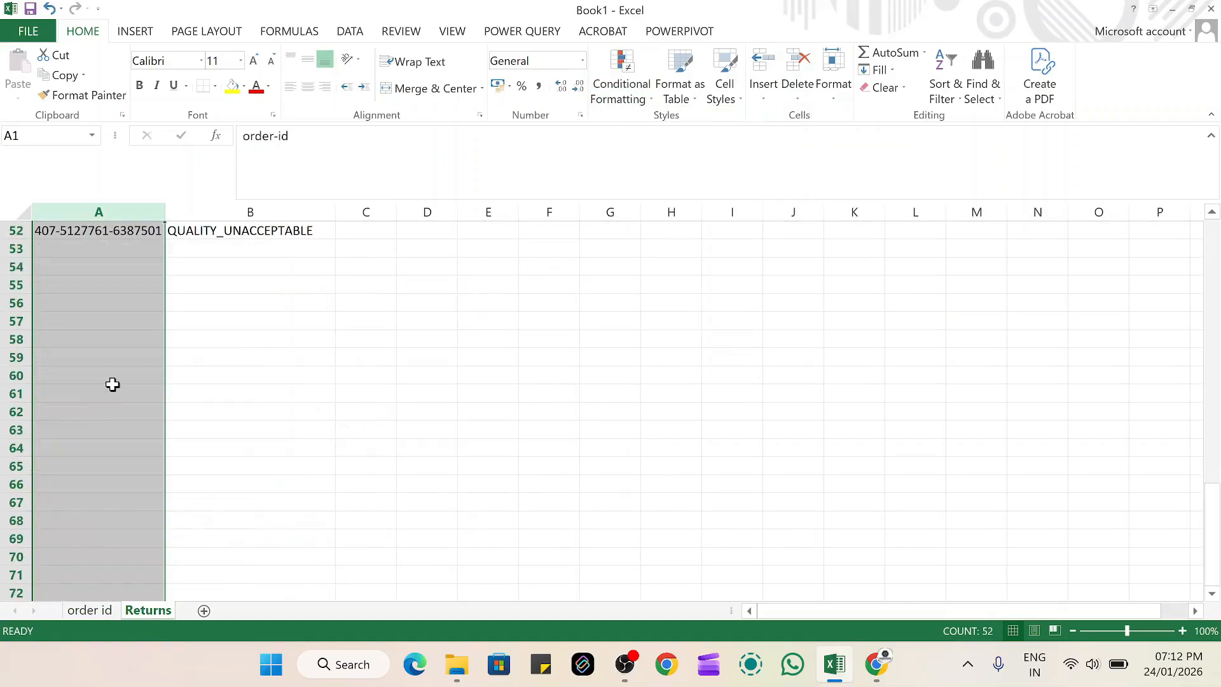
{"action": "scroll", "coordinate": [112, 381], "scroll_direction": "up", "scroll_amount": 3}
{"action": "left_click_drag", "start_coordinate": [130, 304], "coordinate": [132, 326]}
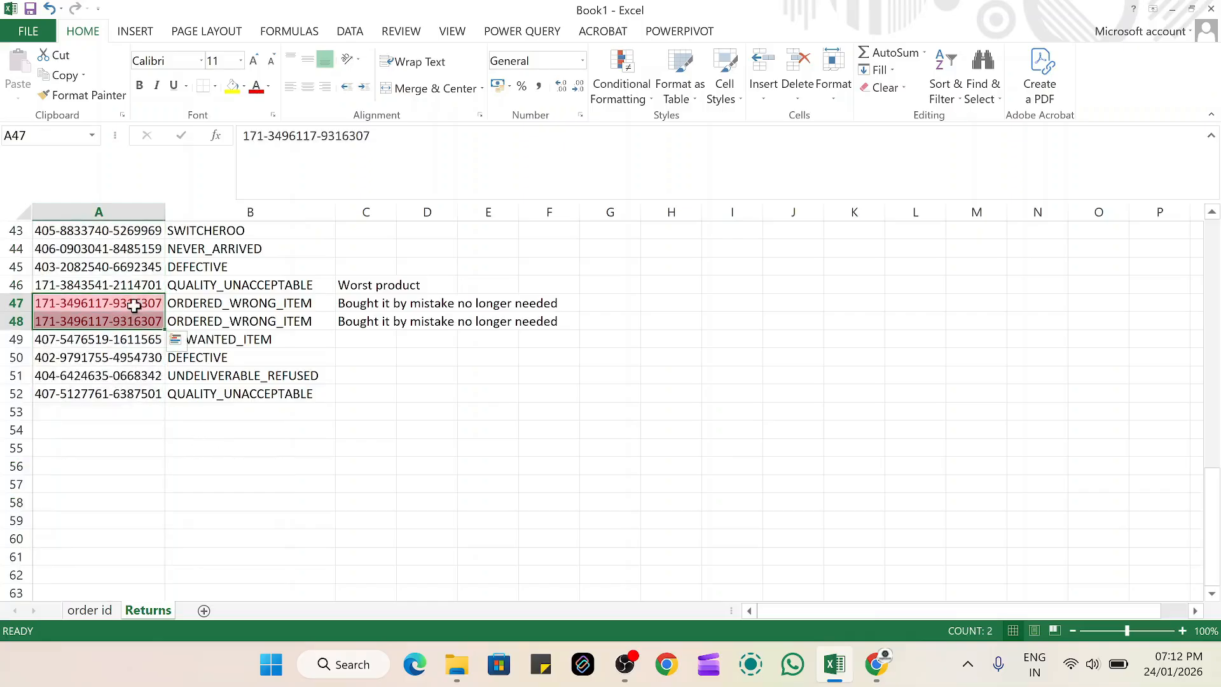
{"action": "left_click", "coordinate": [331, 303]}
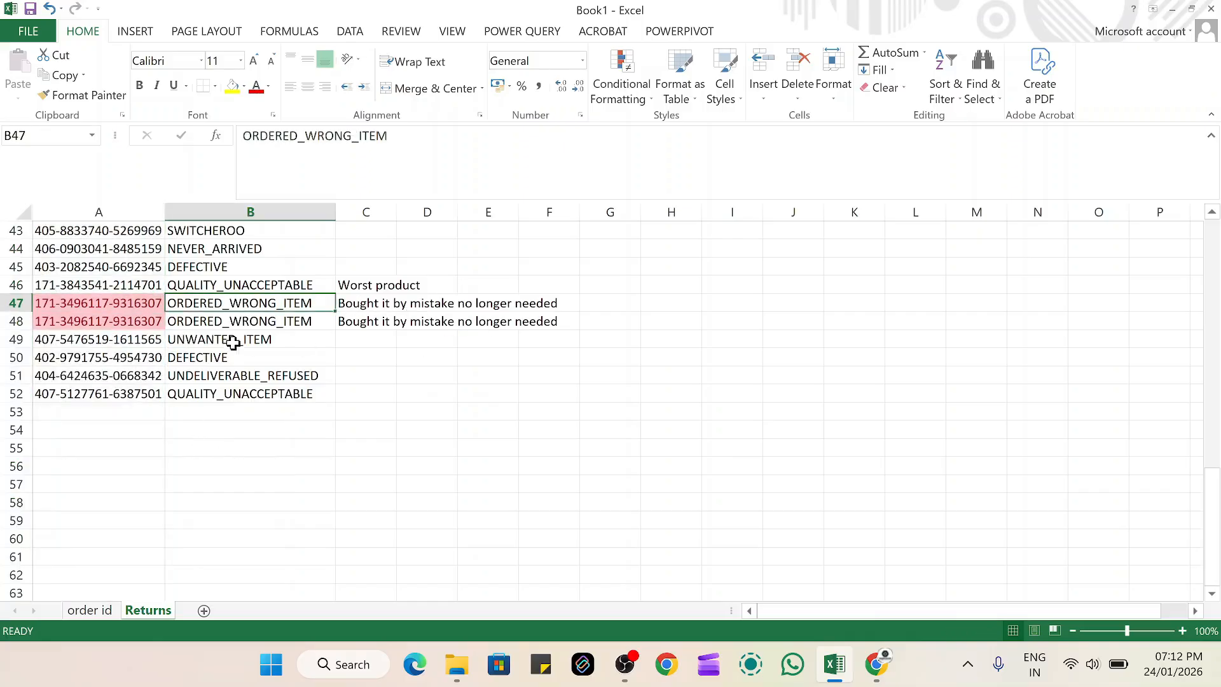
{"action": "scroll", "coordinate": [244, 325], "scroll_direction": "up", "scroll_amount": 1}
{"action": "scroll", "coordinate": [244, 325], "scroll_direction": "up", "scroll_amount": 13}
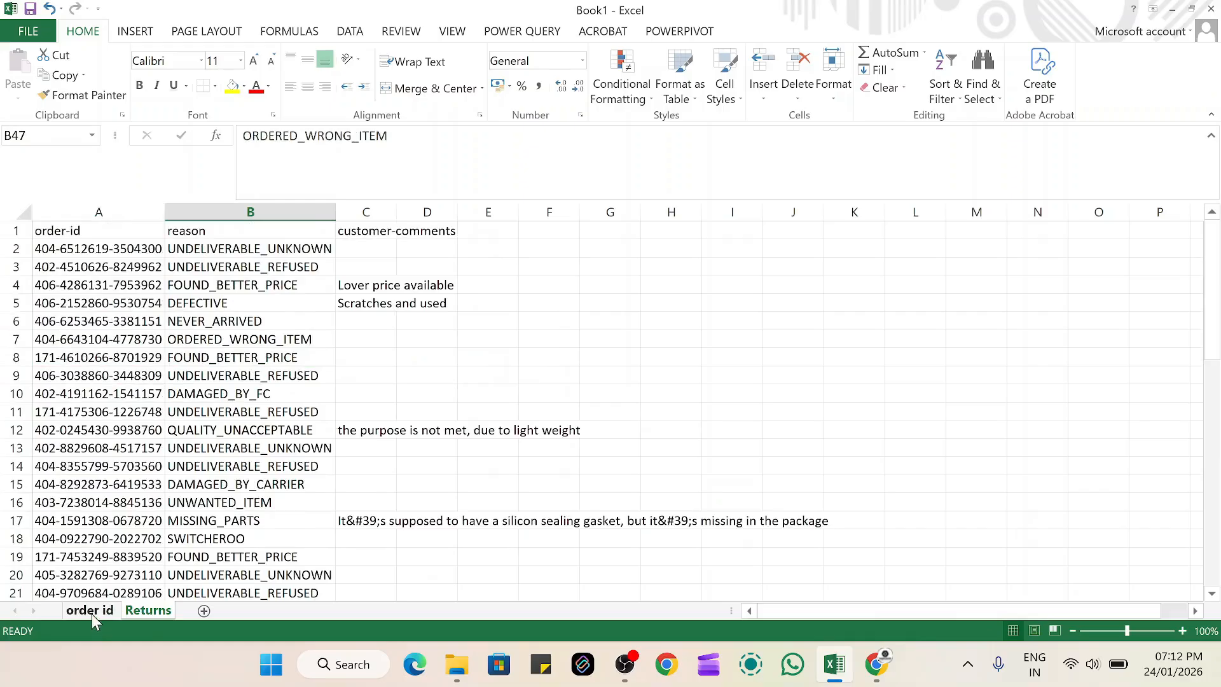
Copy the reason and customer-comments headers from the Returns sheet into C1:D1 of the order id sheet, and autofit column D
{"action": "left_click", "coordinate": [89, 610]}
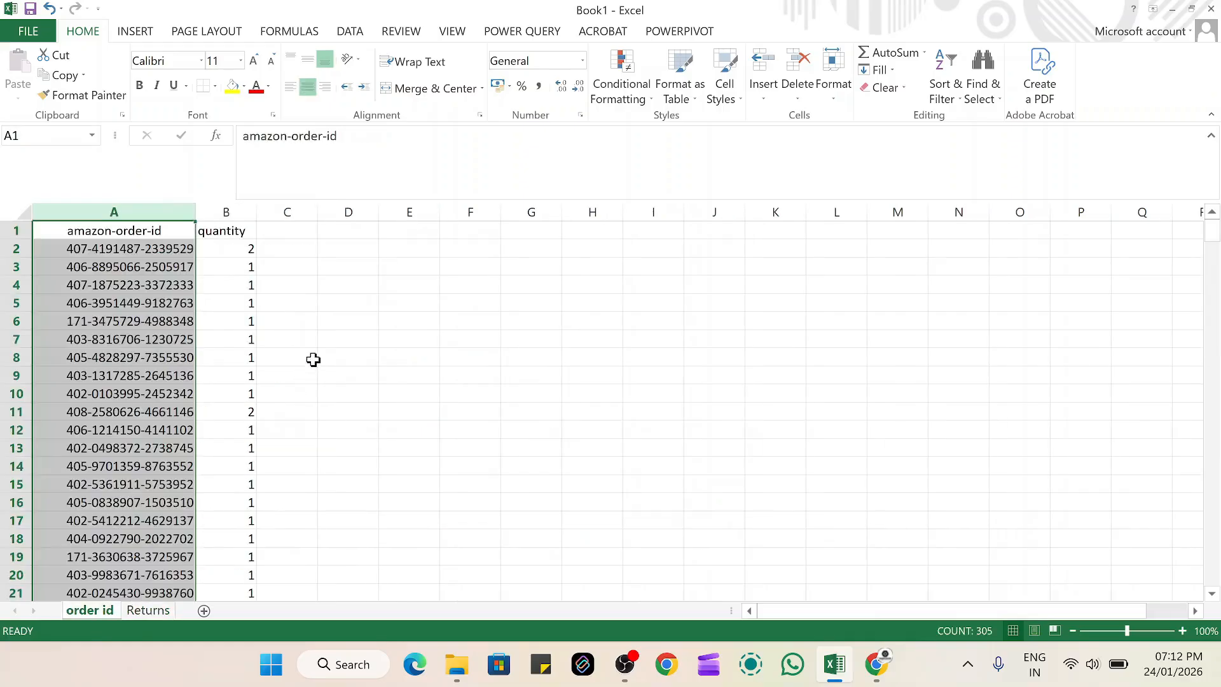
{"action": "left_click", "coordinate": [290, 246]}
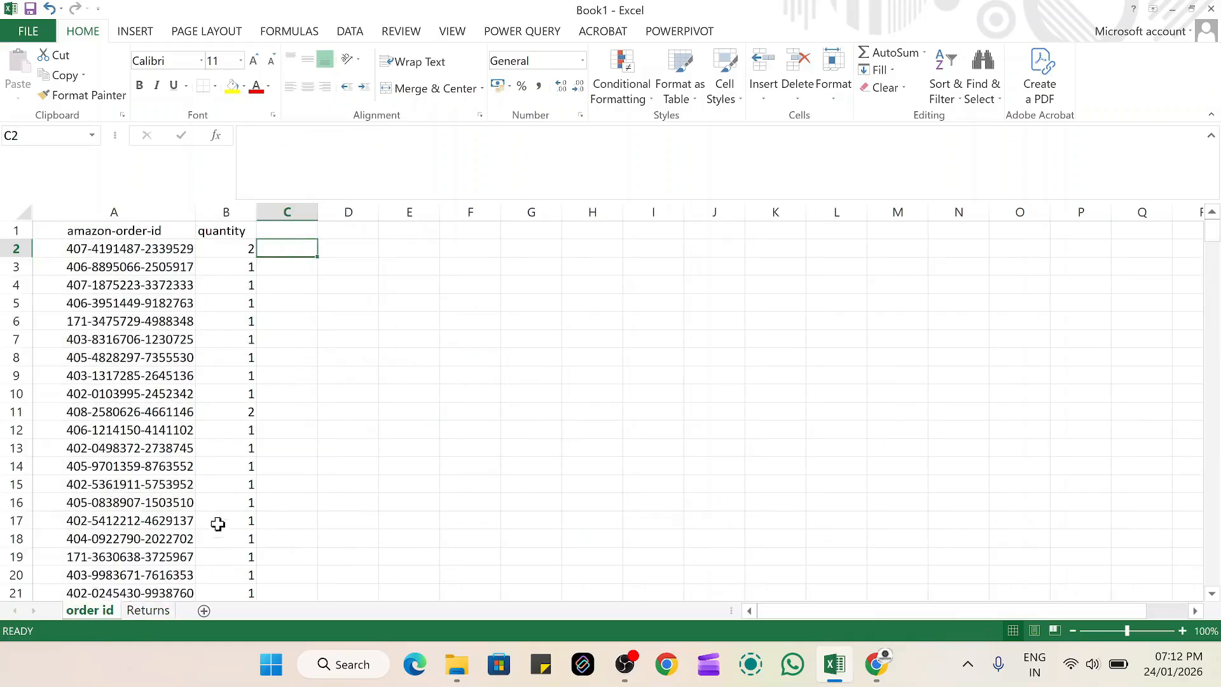
{"action": "left_click", "coordinate": [153, 611]}
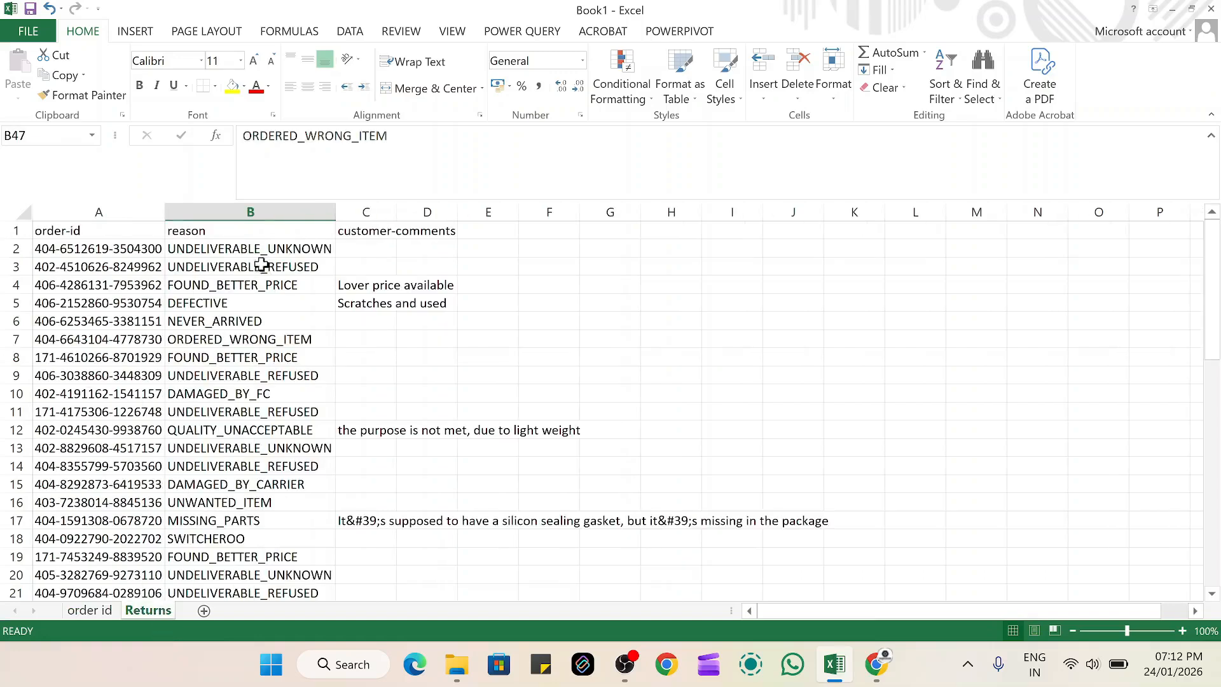
{"action": "left_click", "coordinate": [243, 233]}
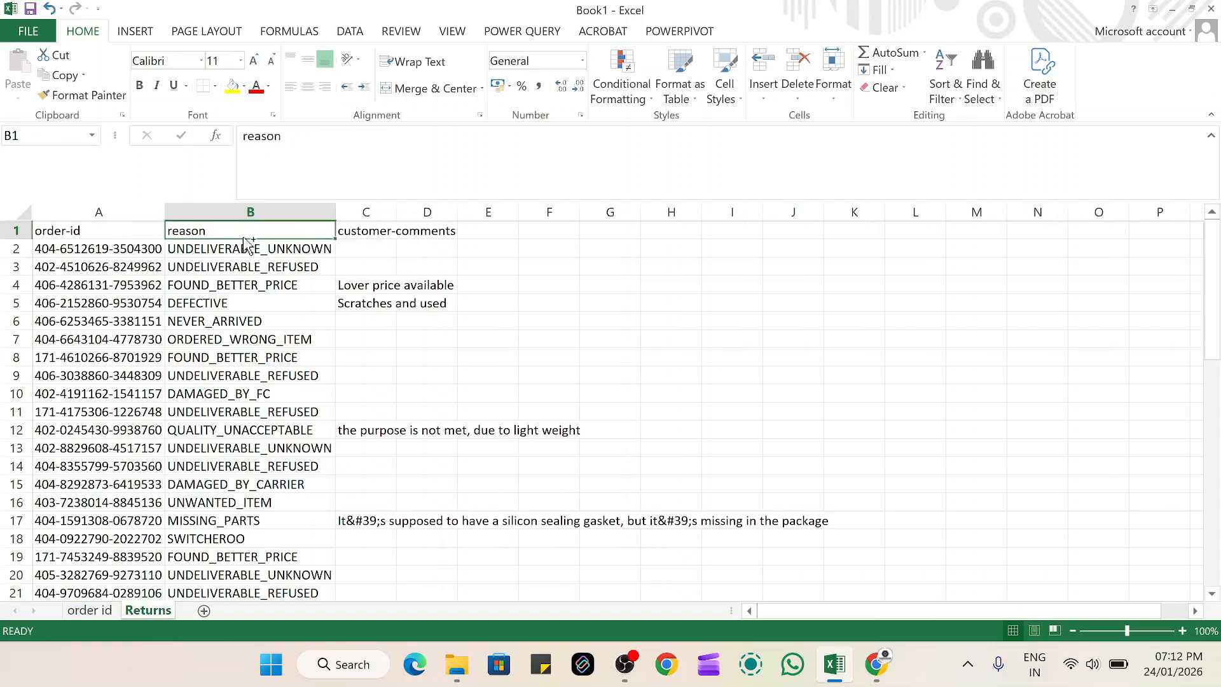
{"action": "key", "text": "ctrl+c"}
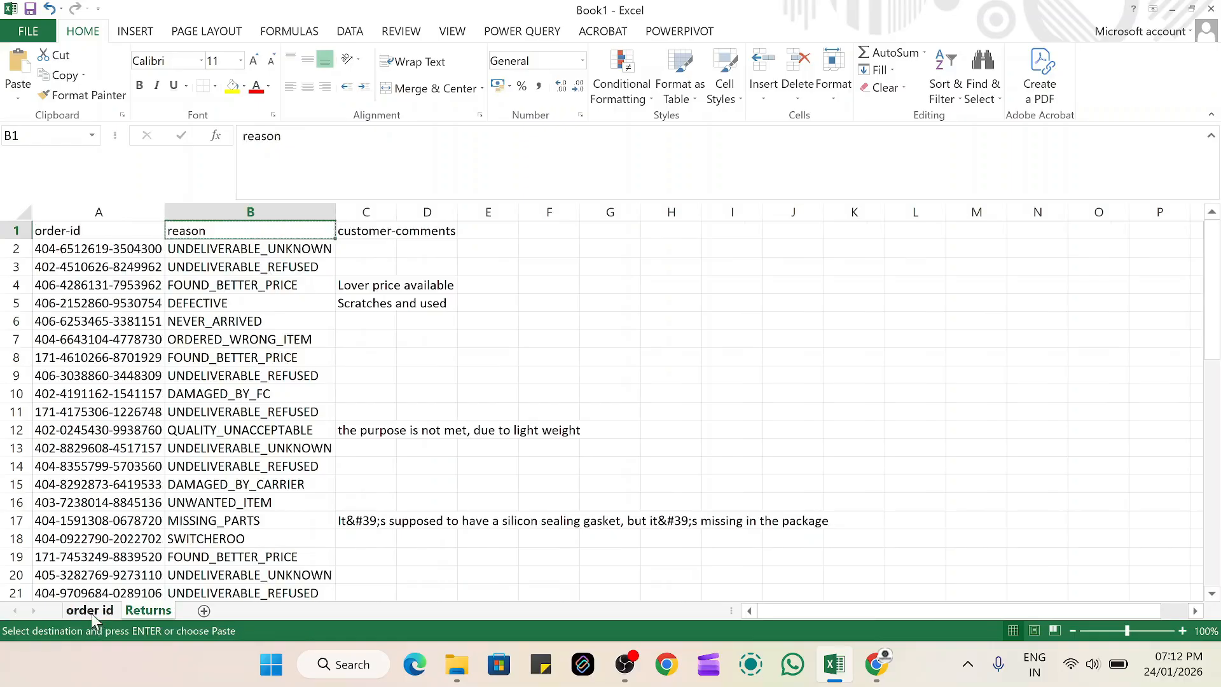
{"action": "left_click", "coordinate": [395, 269]}
{"action": "left_click_drag", "start_coordinate": [299, 234], "coordinate": [382, 231]}
{"action": "key", "text": "ctrl+c"}
{"action": "key", "text": "ctrl+Page_Up"}
{"action": "left_click", "coordinate": [261, 230]}
{"action": "key", "text": "ctrl+v"}
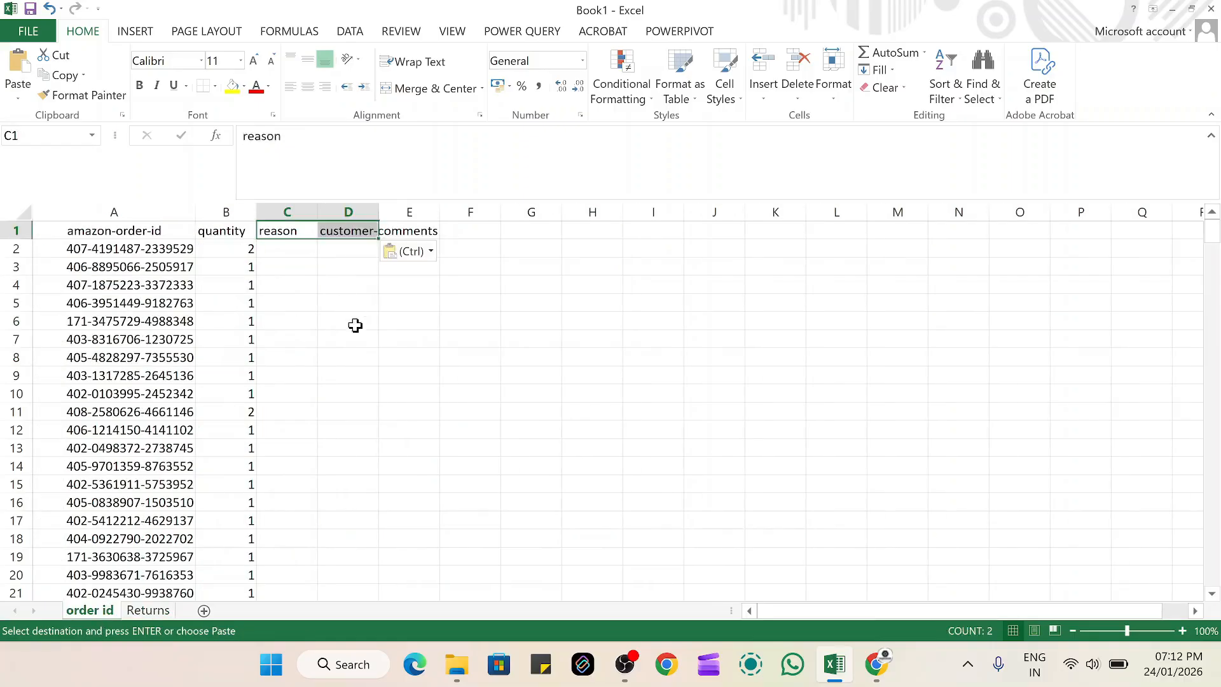
{"action": "left_click", "coordinate": [355, 326]}
{"action": "double_click", "coordinate": [379, 207]}
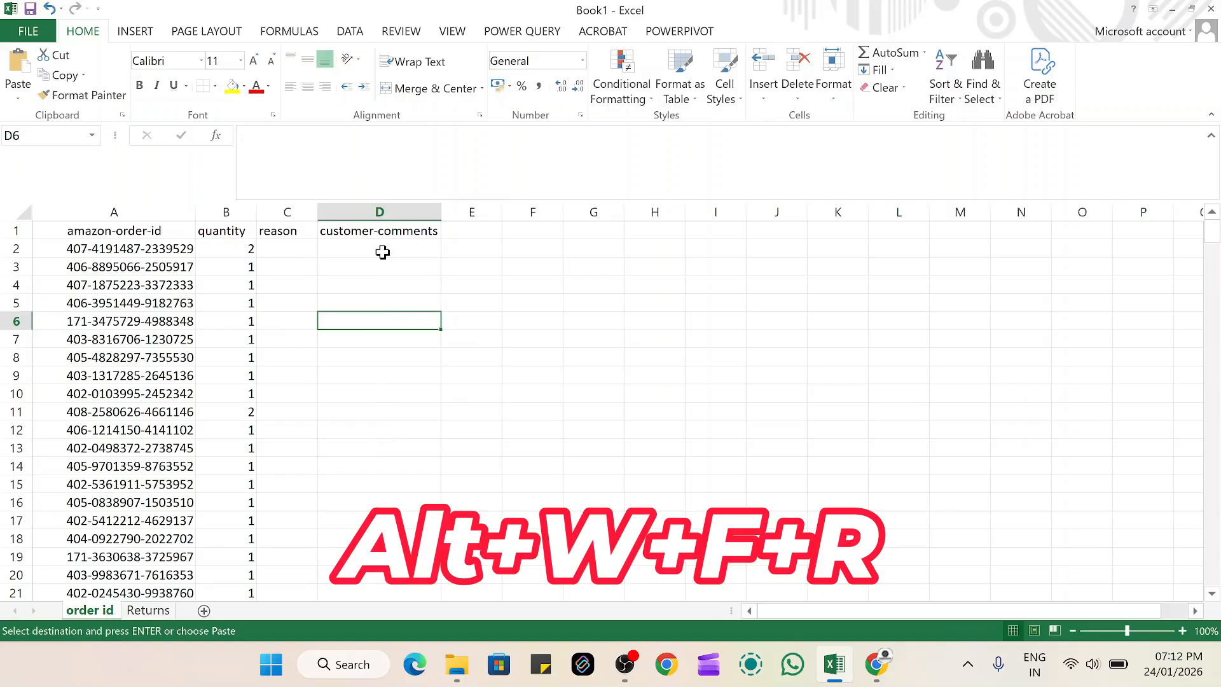
Freeze the top row of the order id sheet
{"action": "key", "text": "alt"}
{"action": "key", "text": "w"}
{"action": "key", "text": "f"}
{"action": "key", "text": "r"}
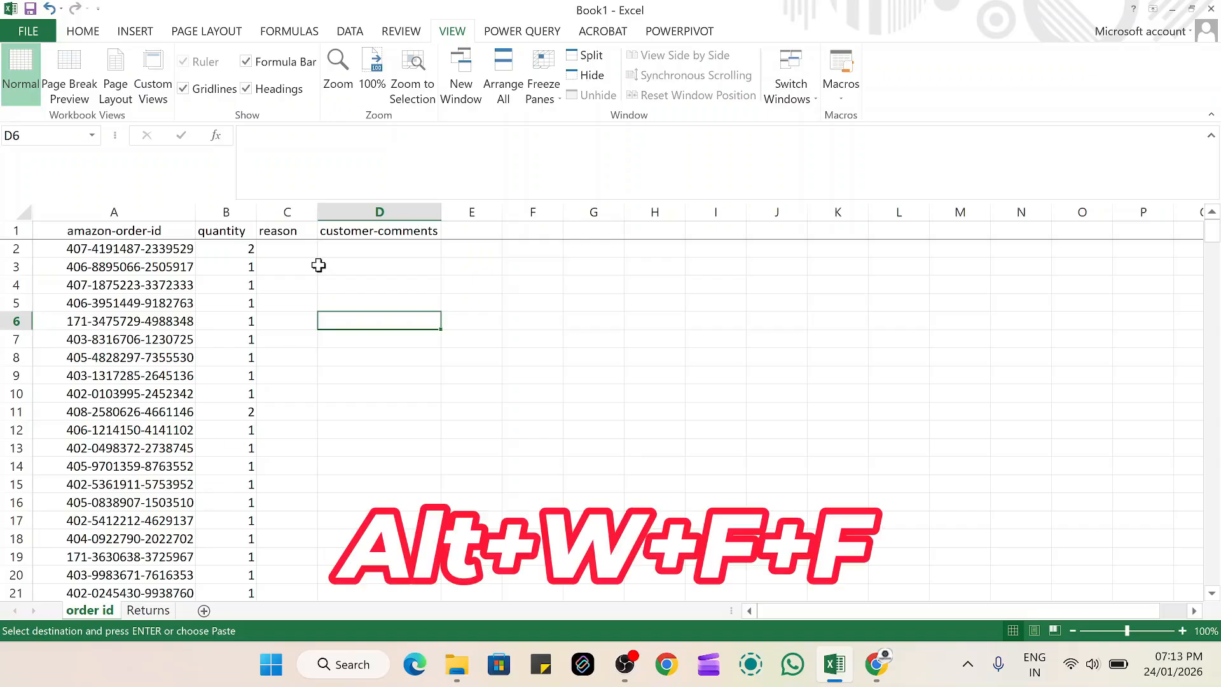
Unfreeze the panes of the order id sheet, and freeze its top row again
{"action": "key", "text": "alt+w"}
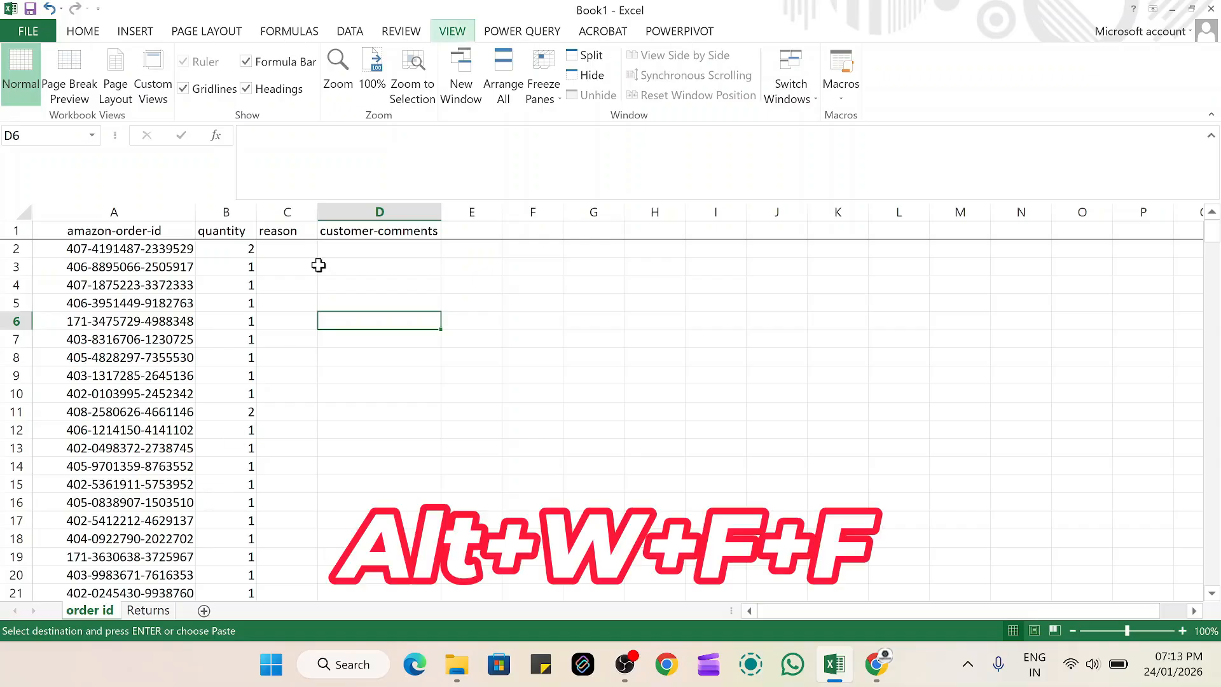
{"action": "key", "text": "f"}
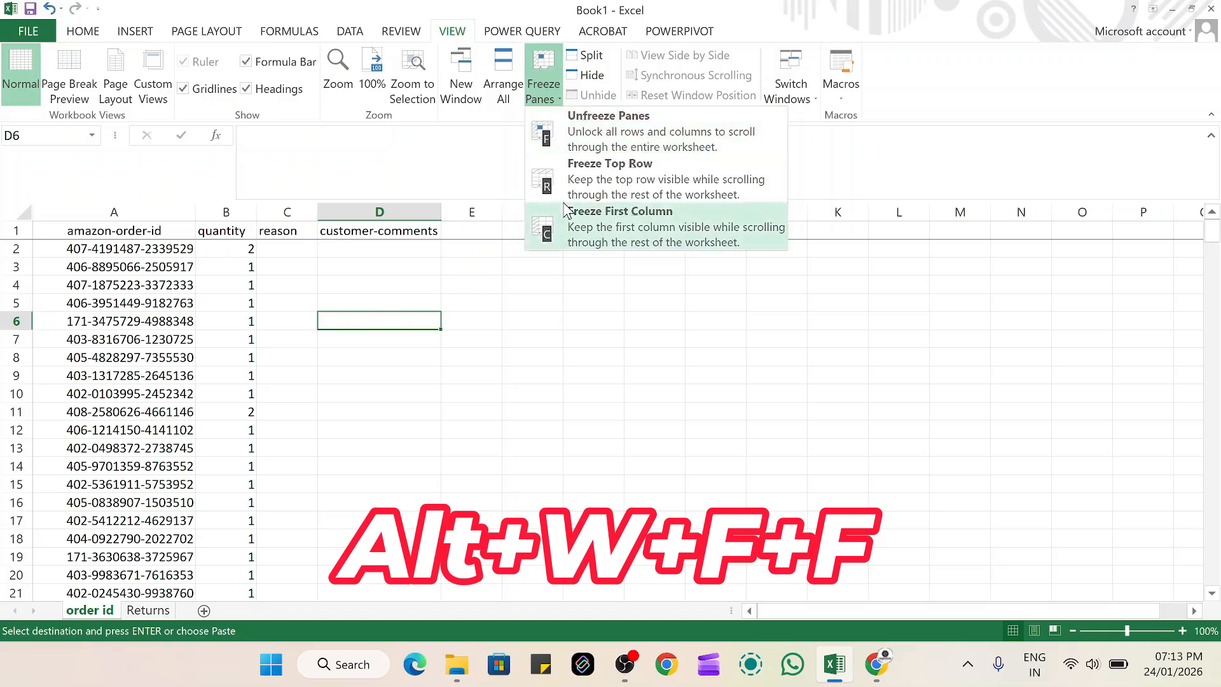
{"action": "left_click", "coordinate": [554, 141]}
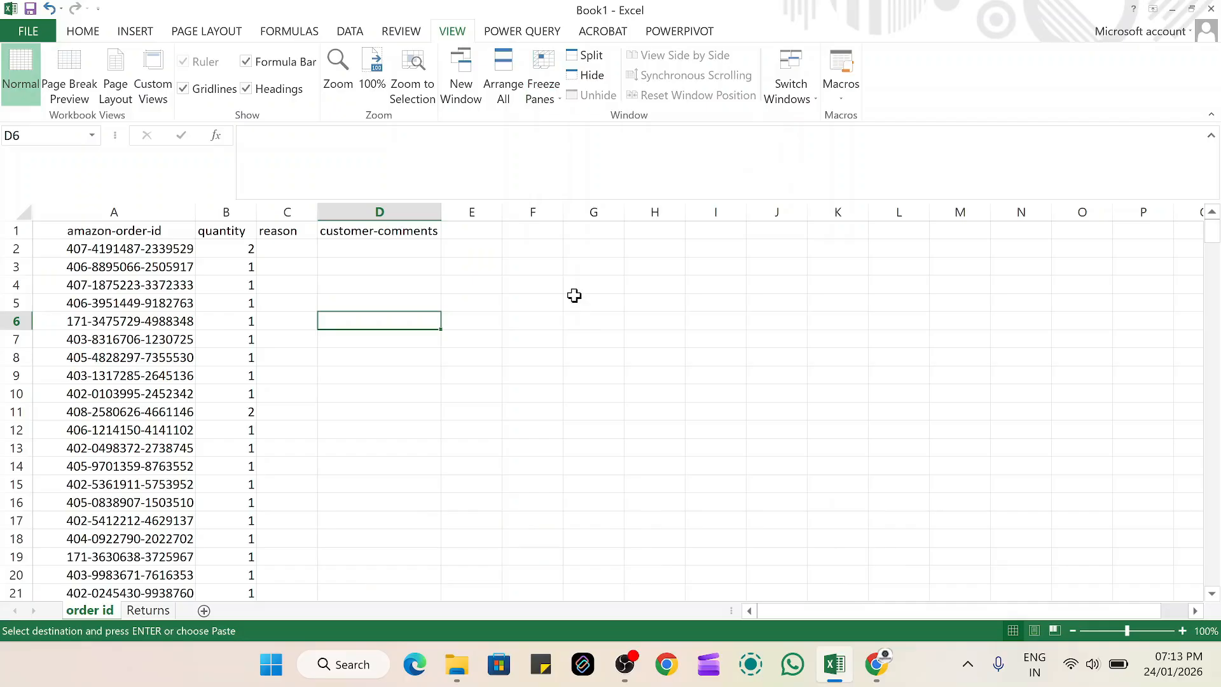
{"action": "key", "text": "f"}
{"action": "key", "text": "r"}
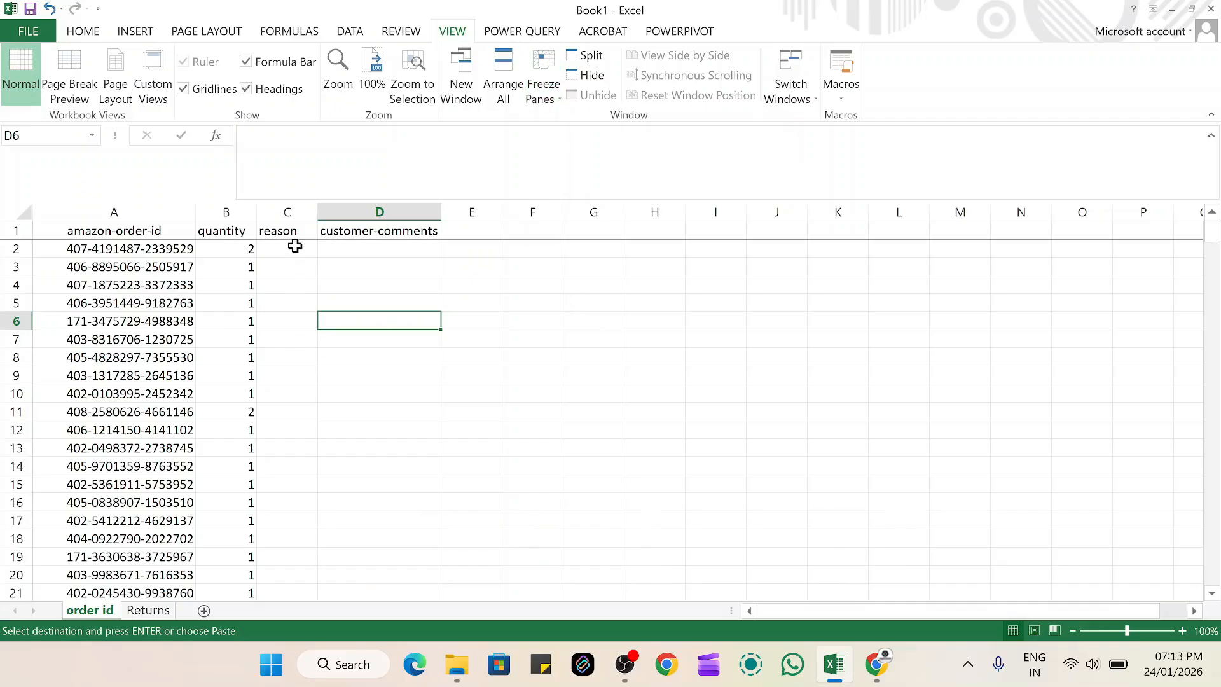
Begin a VLOOKUP formula in C2 of the order id sheet with A2 as the lookup value
{"action": "left_click", "coordinate": [296, 247]}
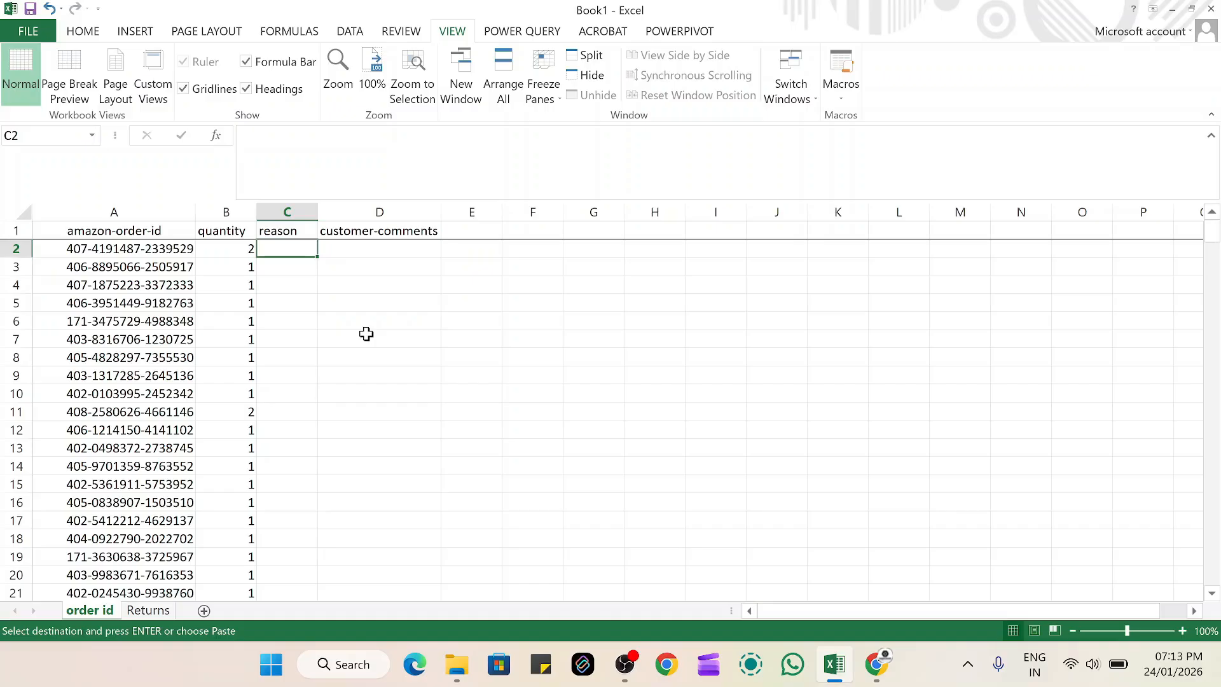
{"action": "type", "text": "=vlookup"}
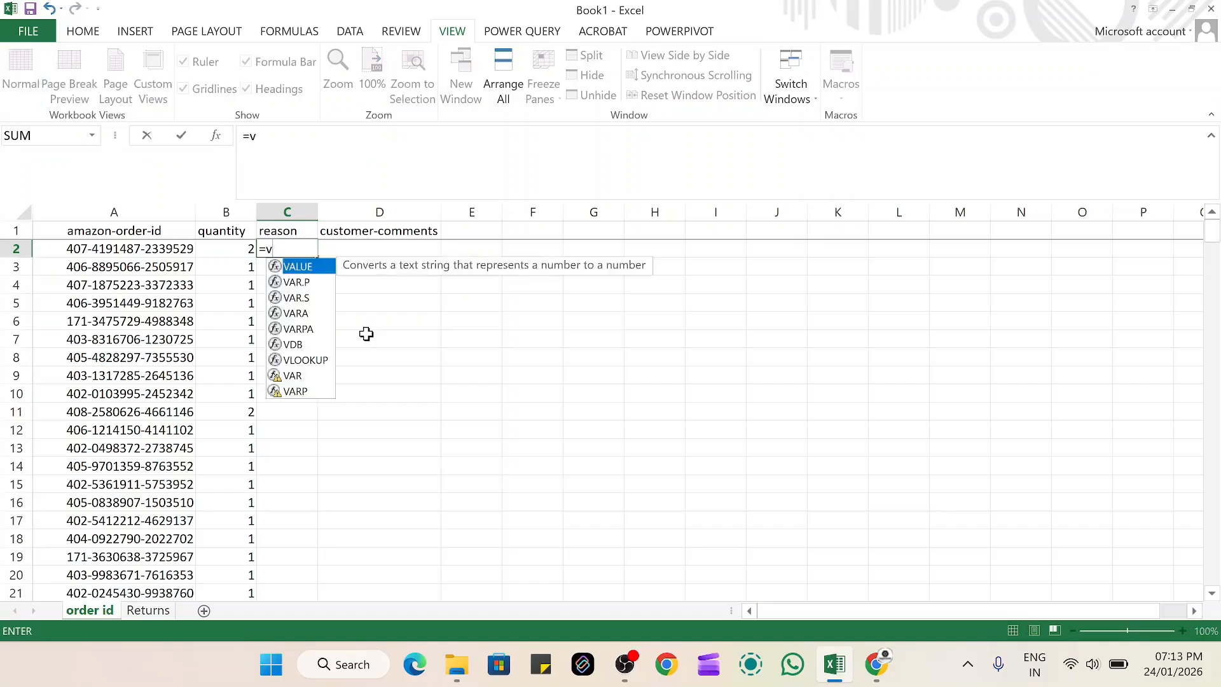
{"action": "key", "text": "Tab"}
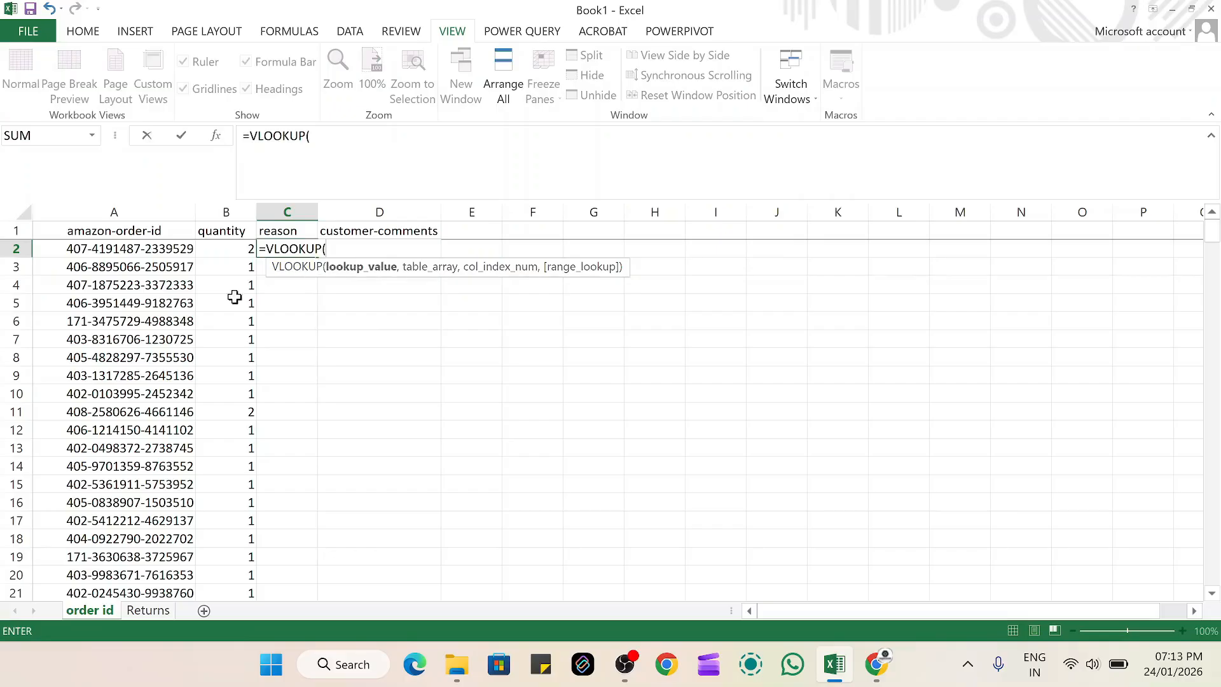
{"action": "left_click", "coordinate": [151, 248]}
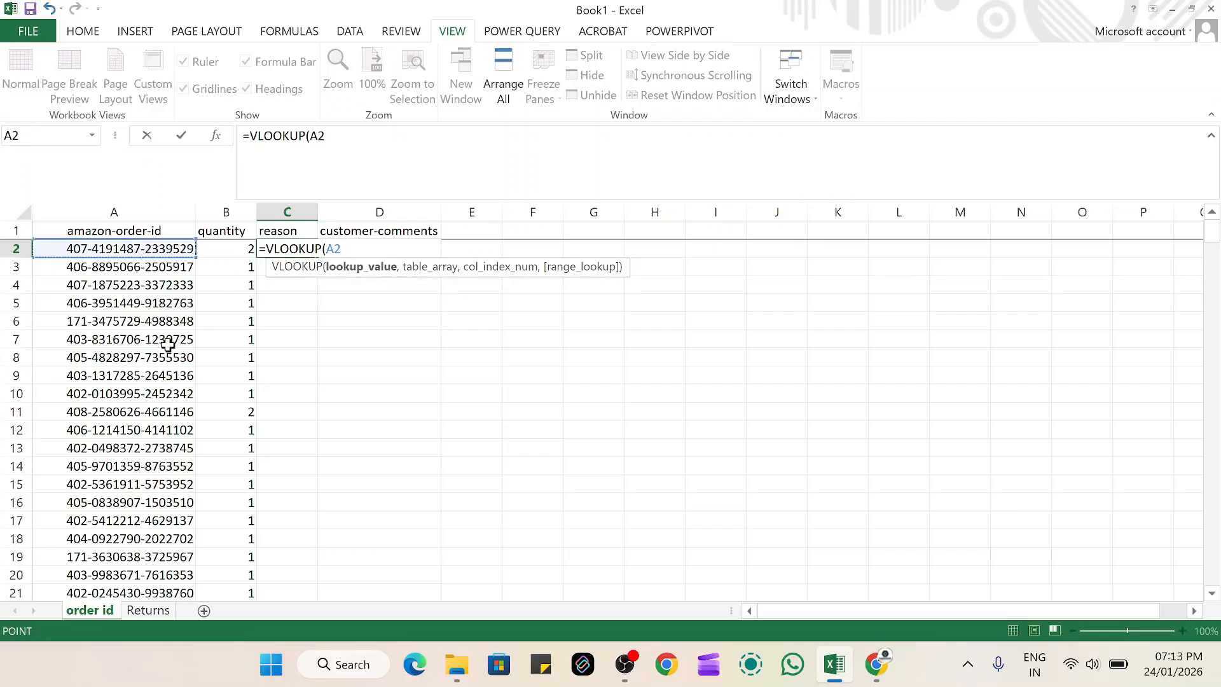
{"action": "type", "text": ","}
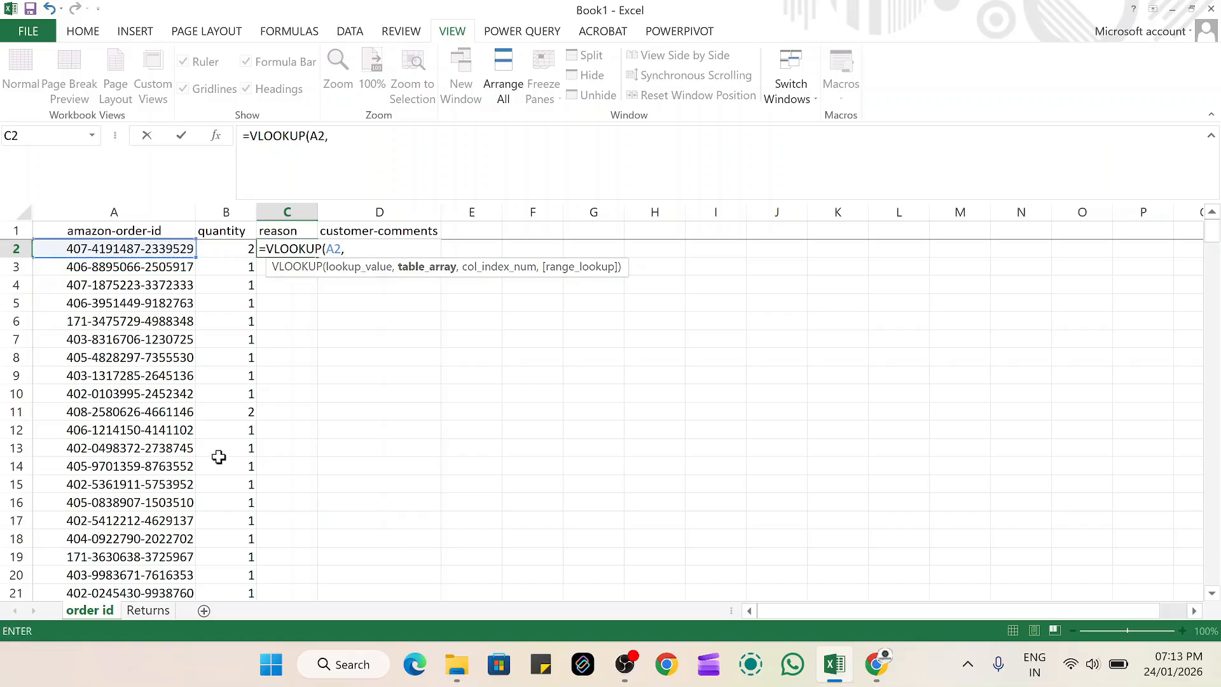
Set the C2 formula's table array to the Returns sheet range A1:C52, locked as the absolute reference $A$1:$C$52
{"action": "left_click", "coordinate": [148, 610]}
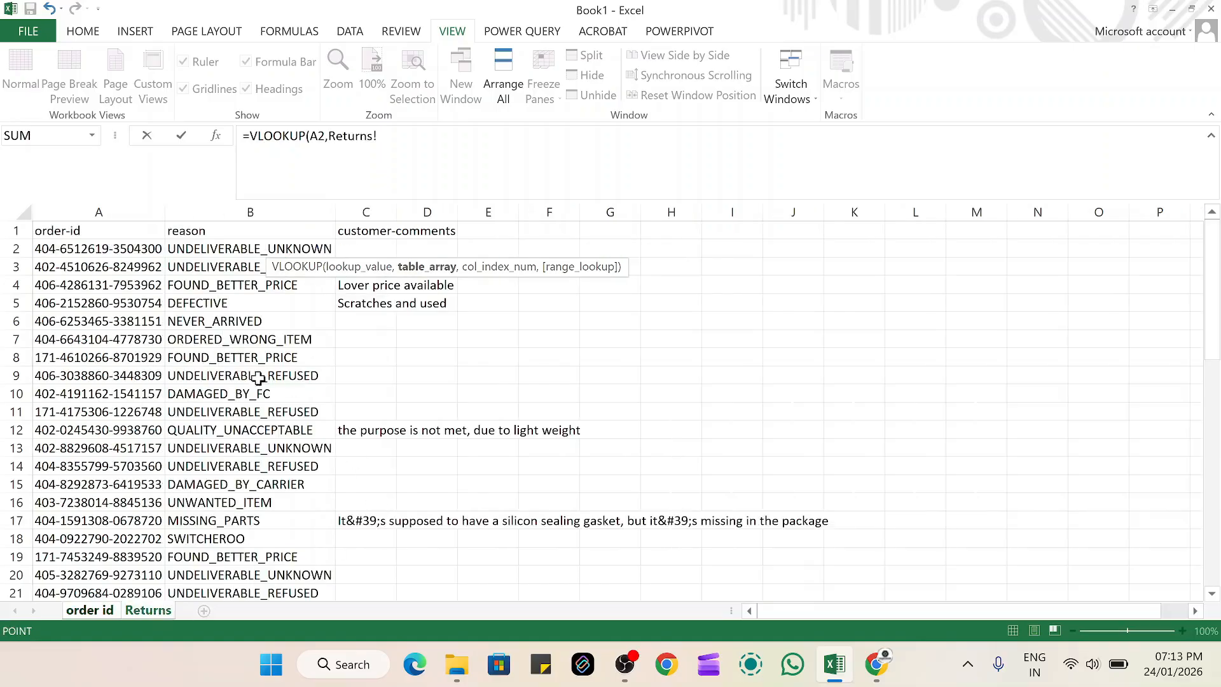
{"action": "left_click", "coordinate": [140, 231]}
{"action": "left_click_drag", "start_coordinate": [167, 233], "coordinate": [443, 375]}
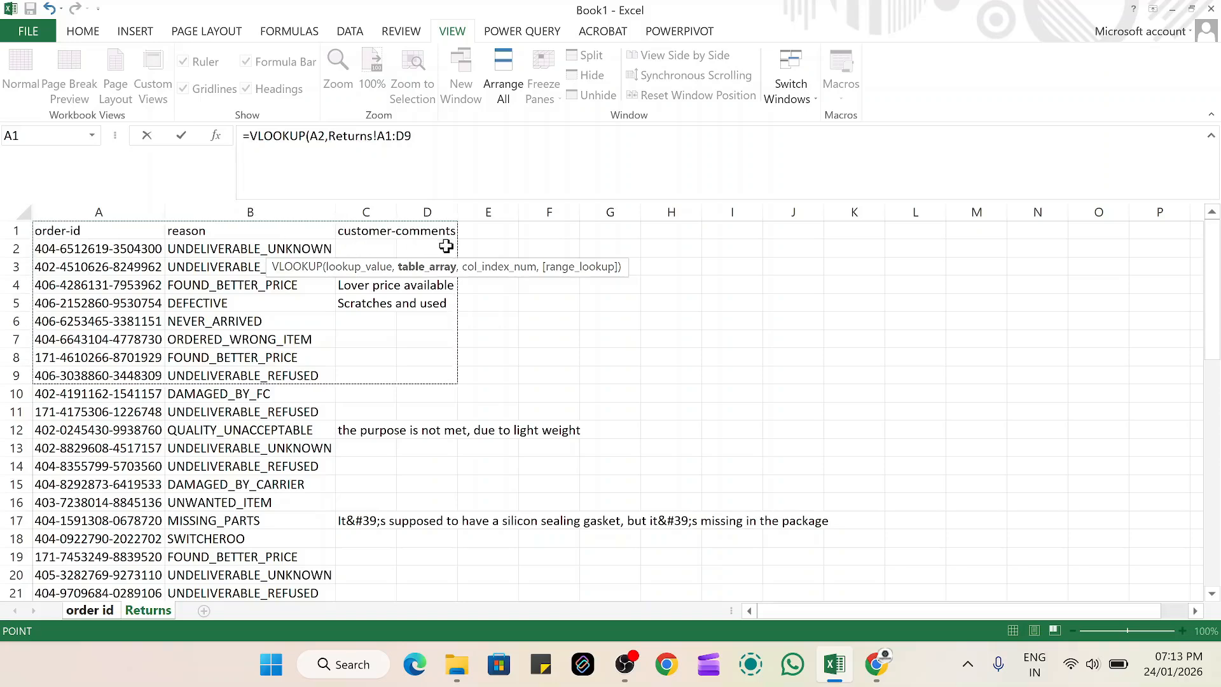
{"action": "left_click", "coordinate": [159, 320]}
{"action": "left_click_drag", "start_coordinate": [120, 233], "coordinate": [374, 354]}
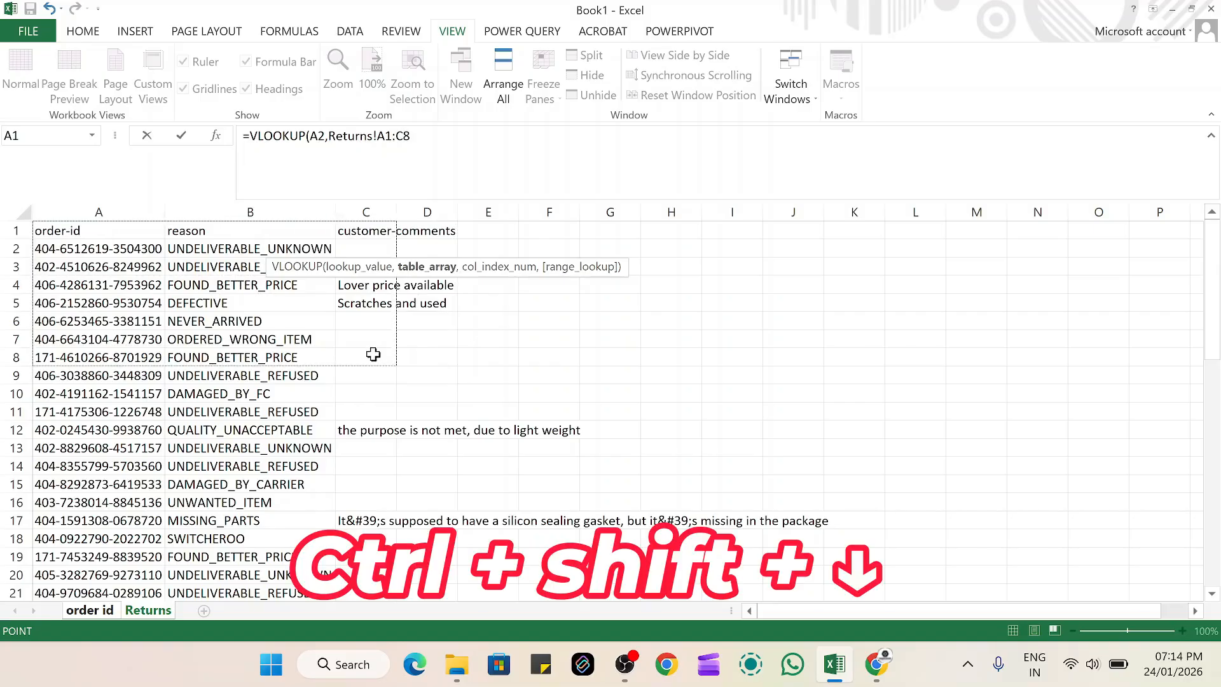
{"action": "key", "text": "ctrl+shift+Down"}
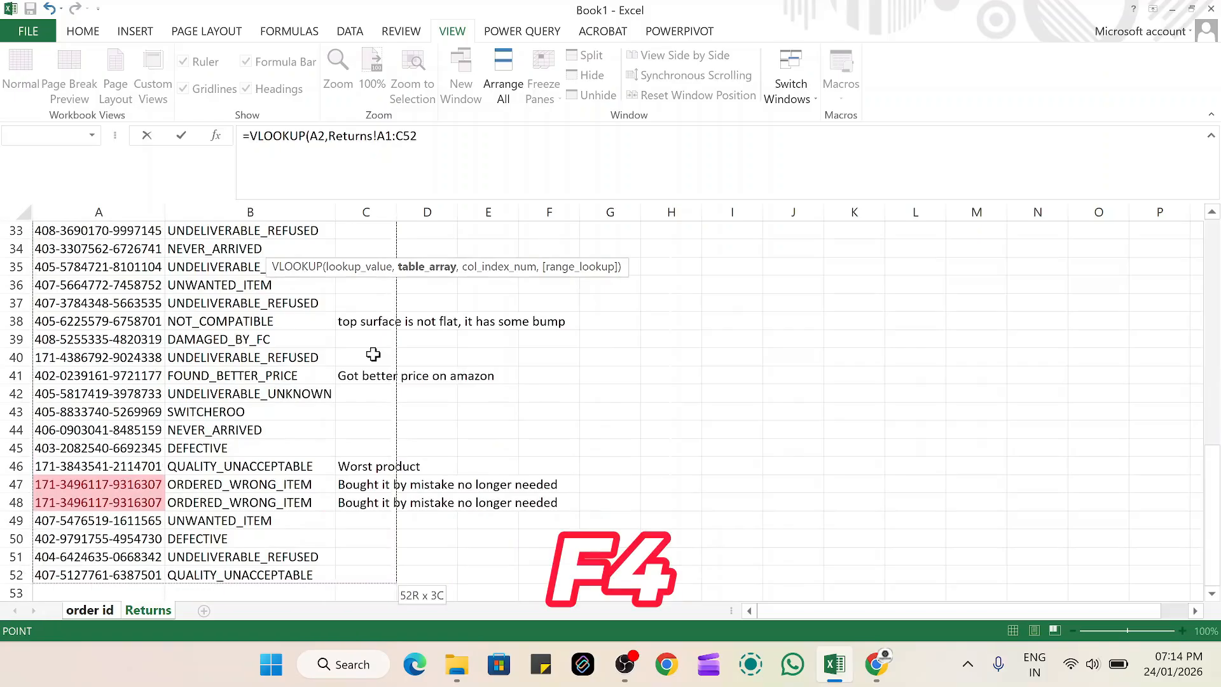
{"action": "key", "text": "F4"}
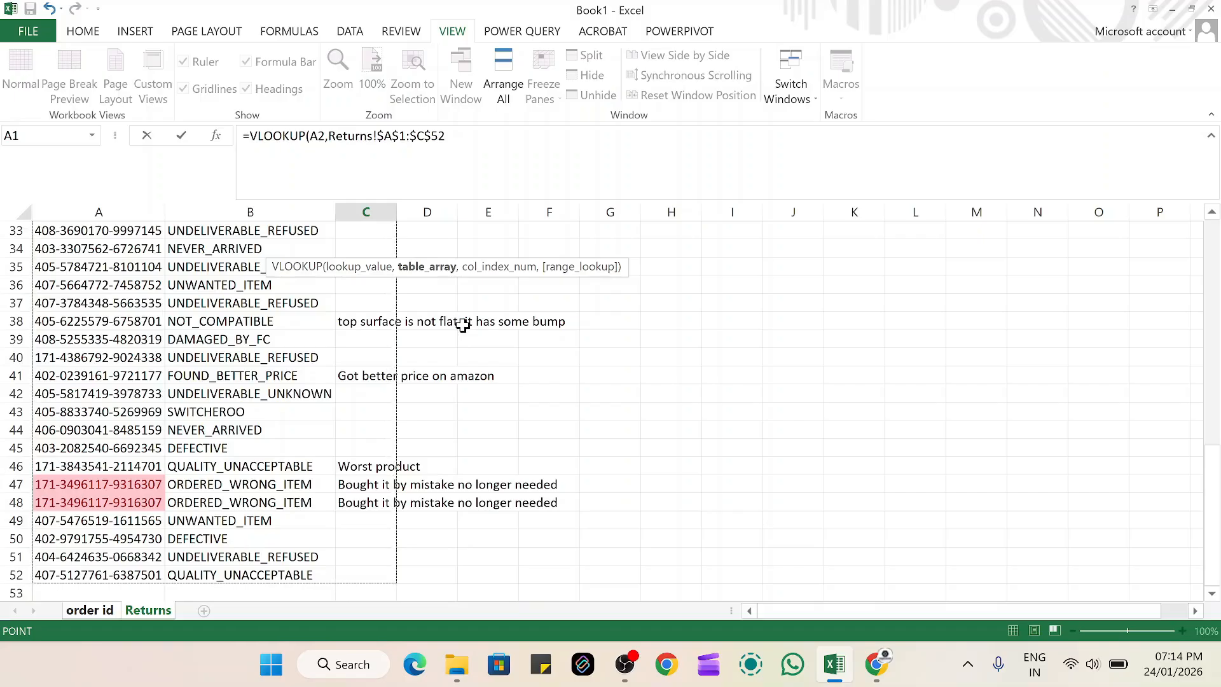
Complete the C2 formula with column index 2 and range lookup 0
{"action": "type", "text": ",2,0)"}
{"action": "key", "text": "Return"}
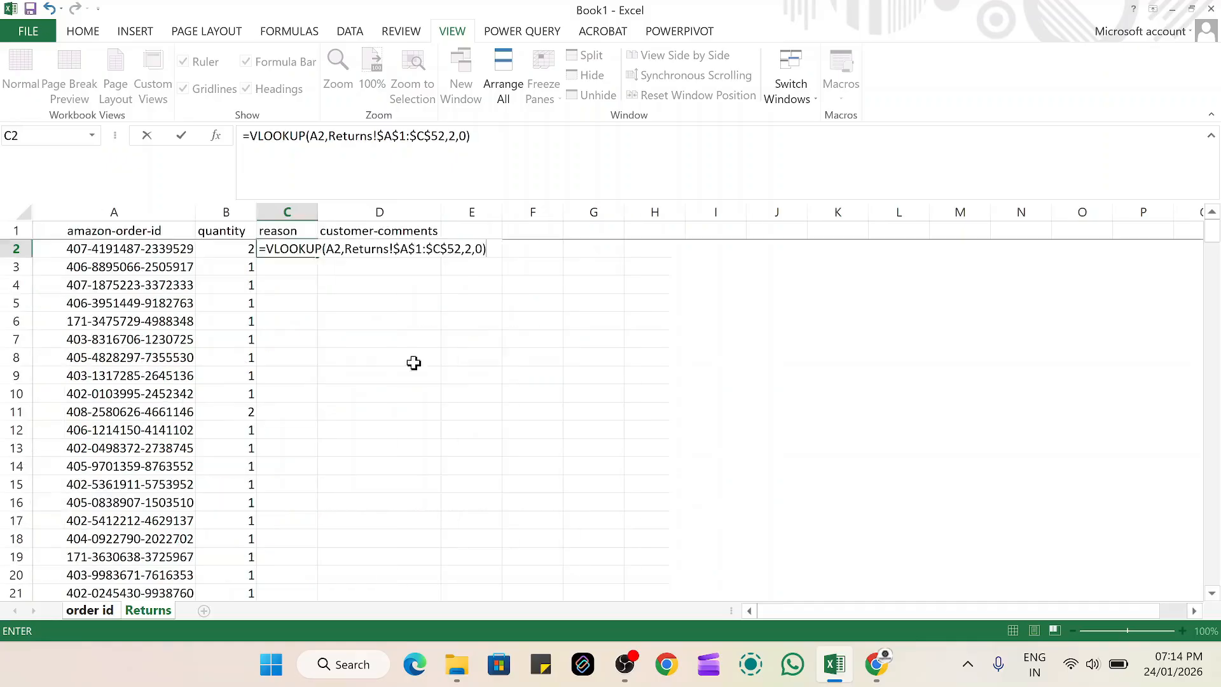
Fill the C2 lookup formula down the whole reason column, and widen column C to fit the reason texts
{"action": "left_click", "coordinate": [294, 249]}
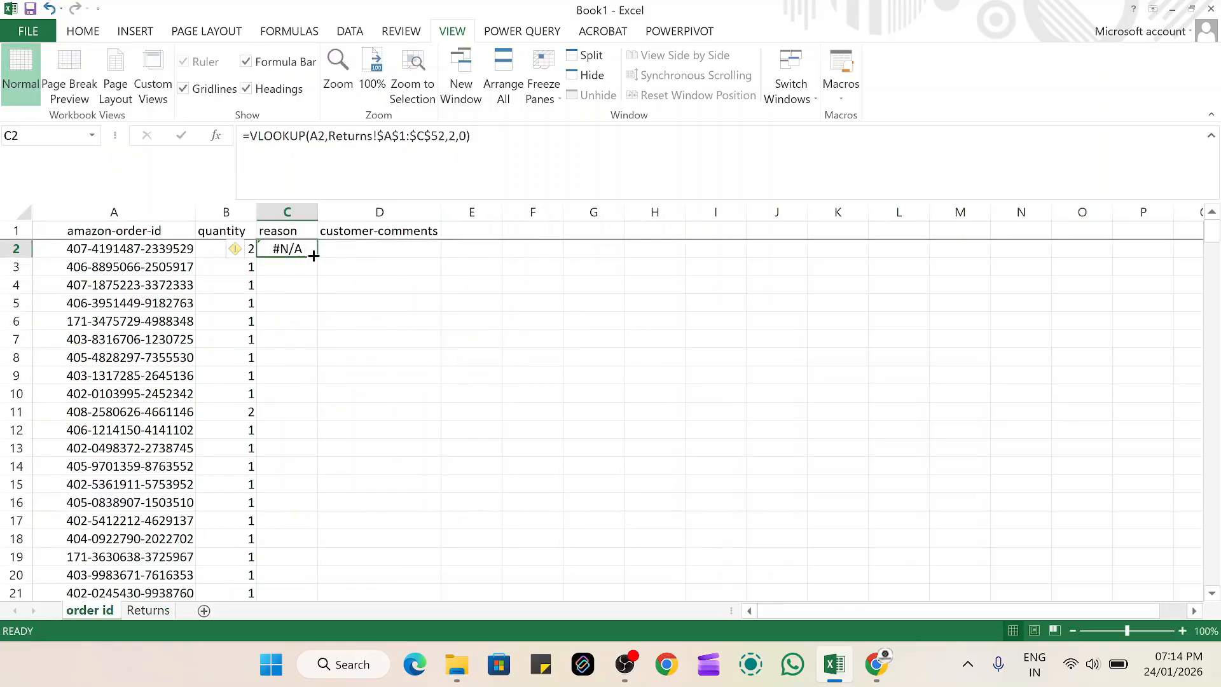
{"action": "double_click", "coordinate": [317, 260]}
{"action": "scroll", "coordinate": [356, 343], "scroll_direction": "down", "scroll_amount": 5}
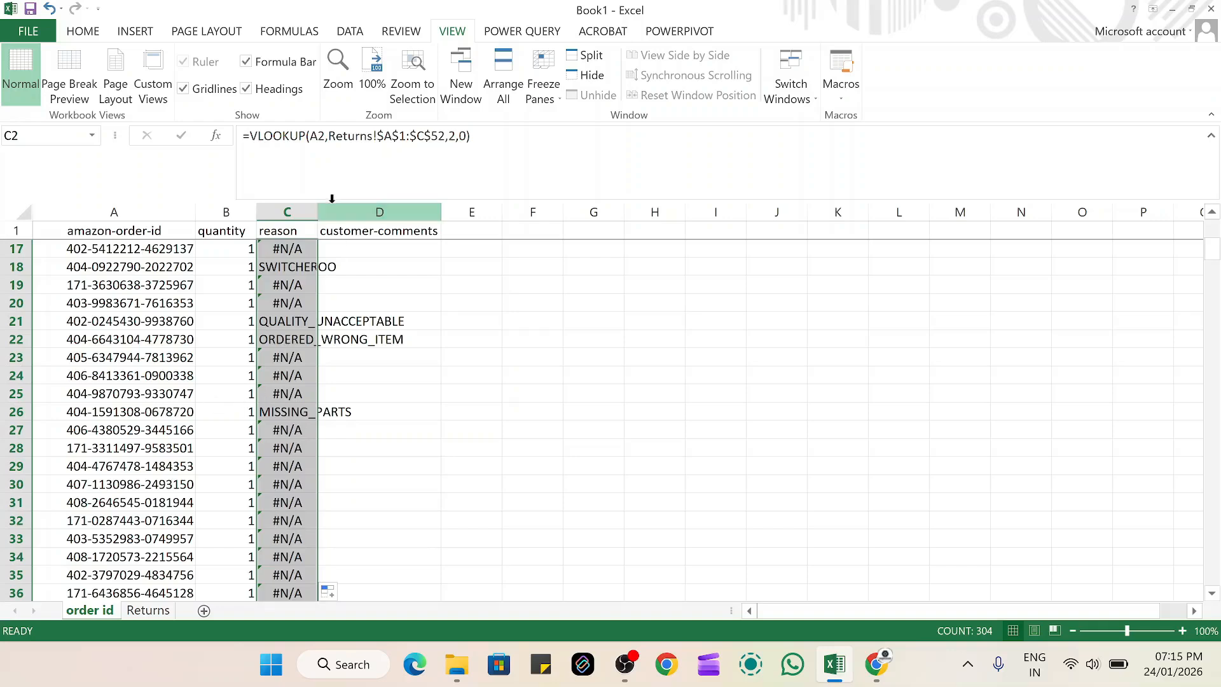
{"action": "left_click_drag", "start_coordinate": [321, 211], "coordinate": [428, 211]}
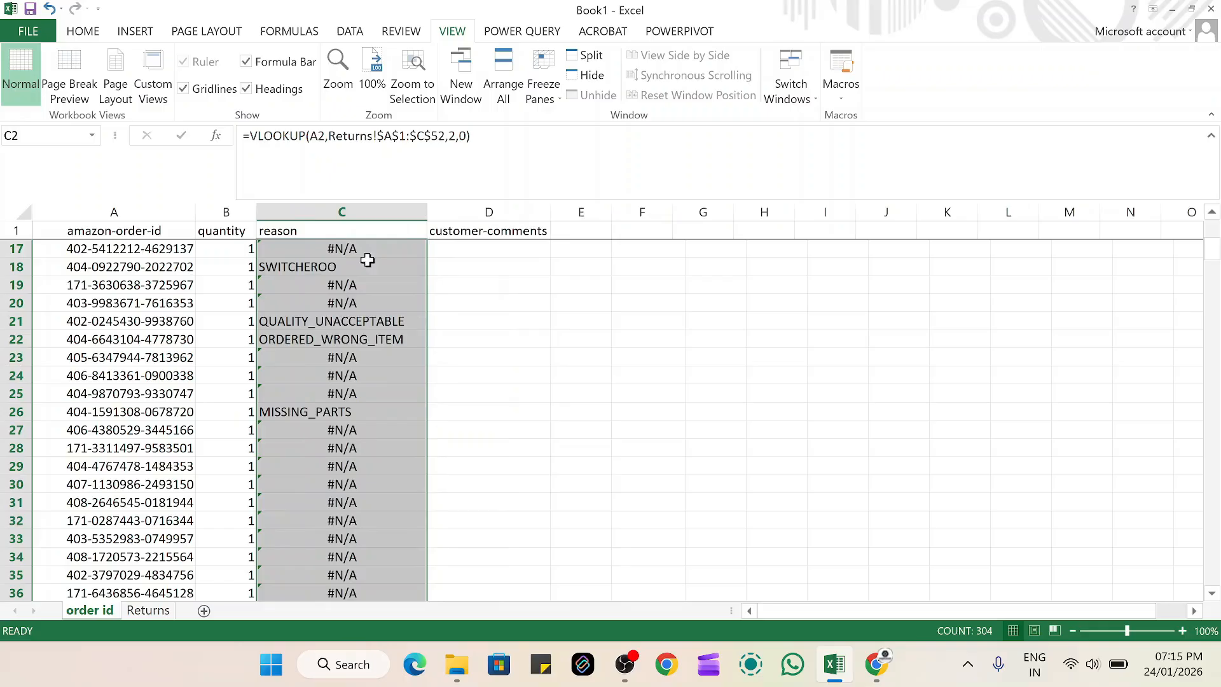
{"action": "left_click", "coordinate": [504, 376]}
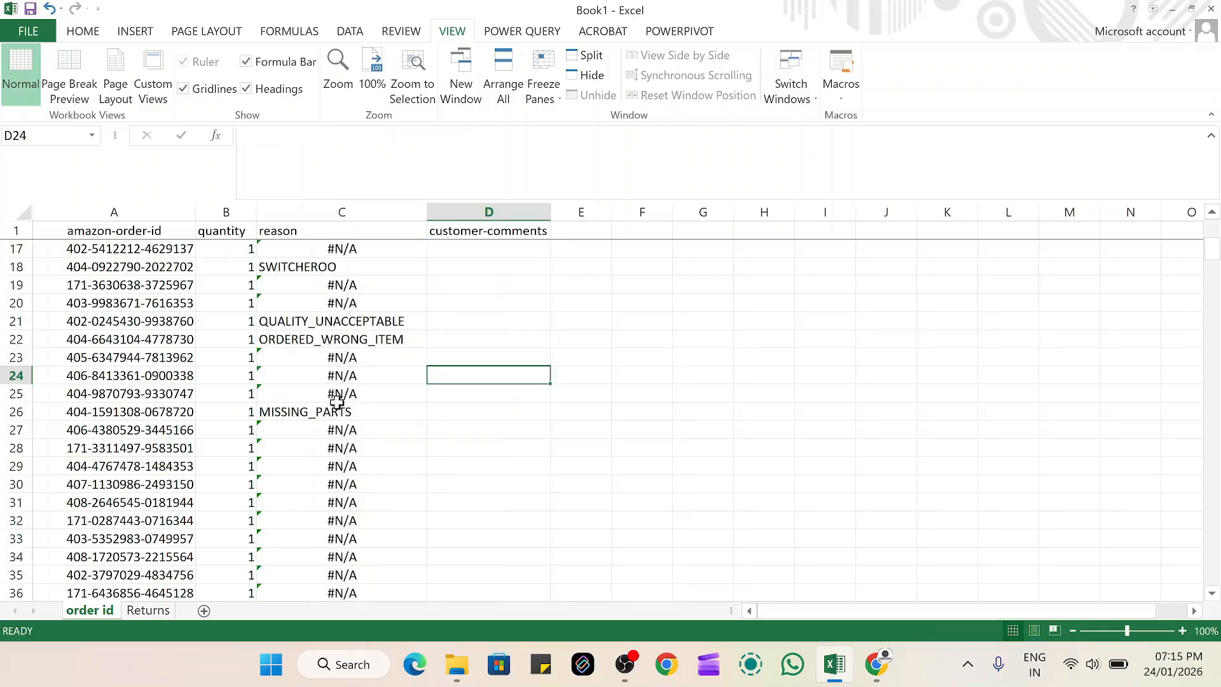
Inspect the filled-down VLOOKUP formula in C19 without changing it
{"action": "double_click", "coordinate": [347, 282]}
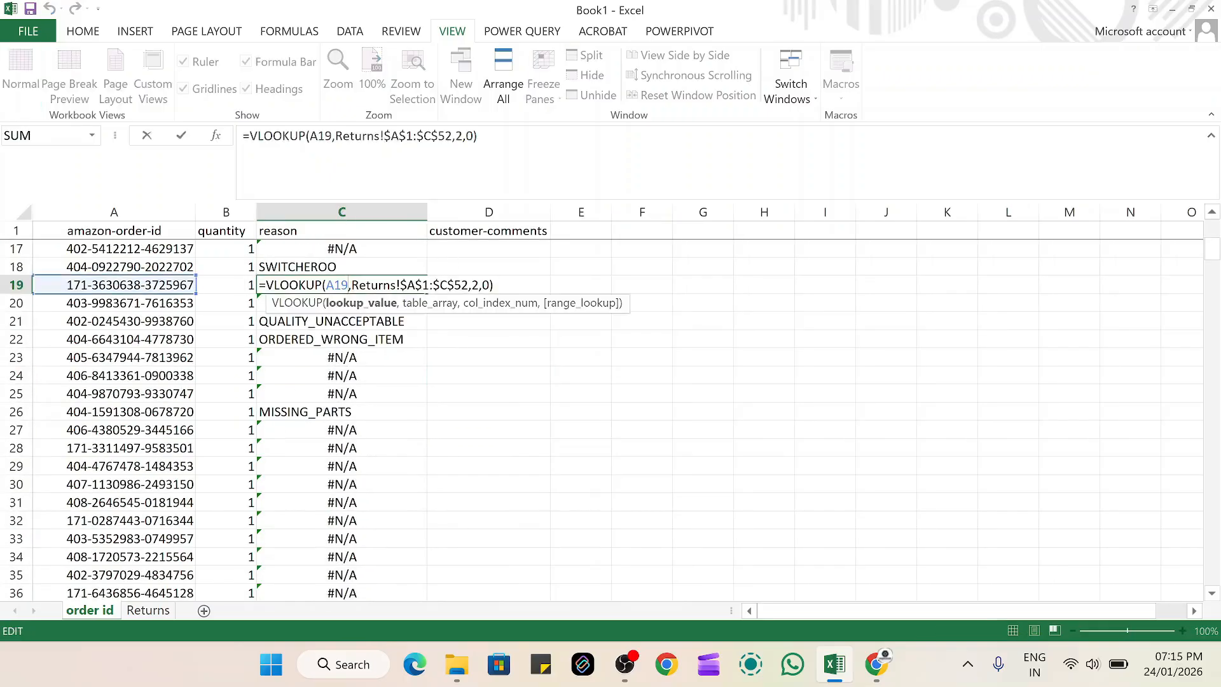
{"action": "left_click", "coordinate": [499, 375]}
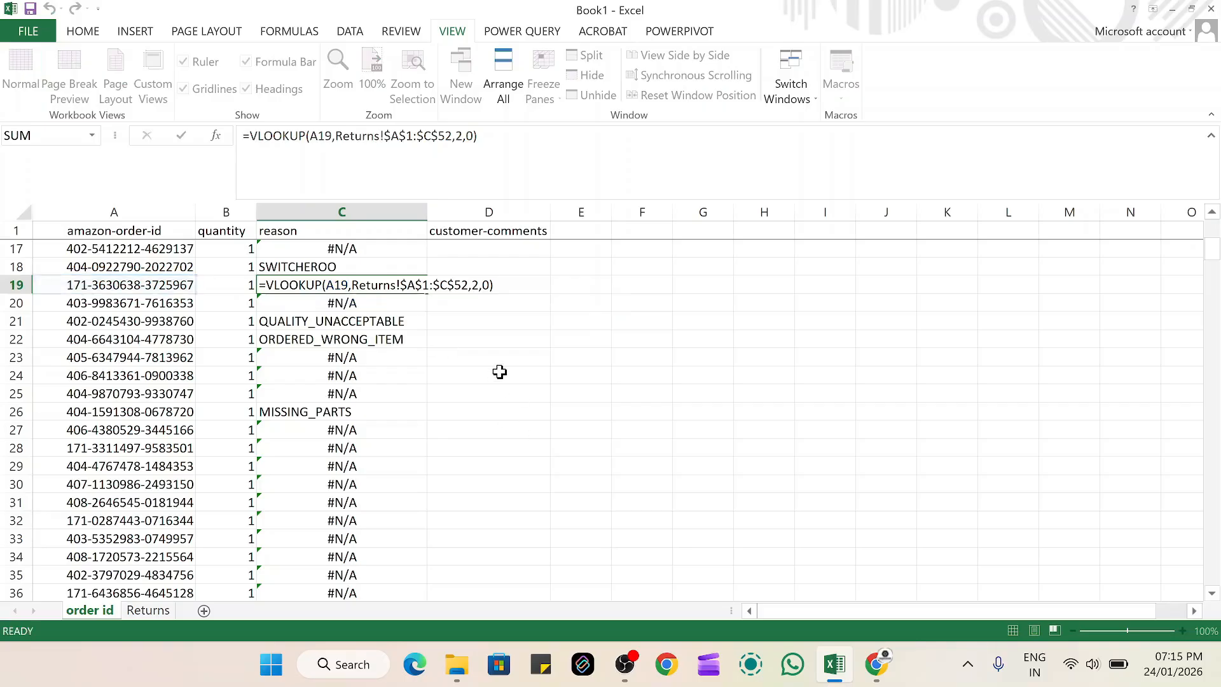
{"action": "scroll", "coordinate": [359, 330], "scroll_direction": "up", "scroll_amount": 5}
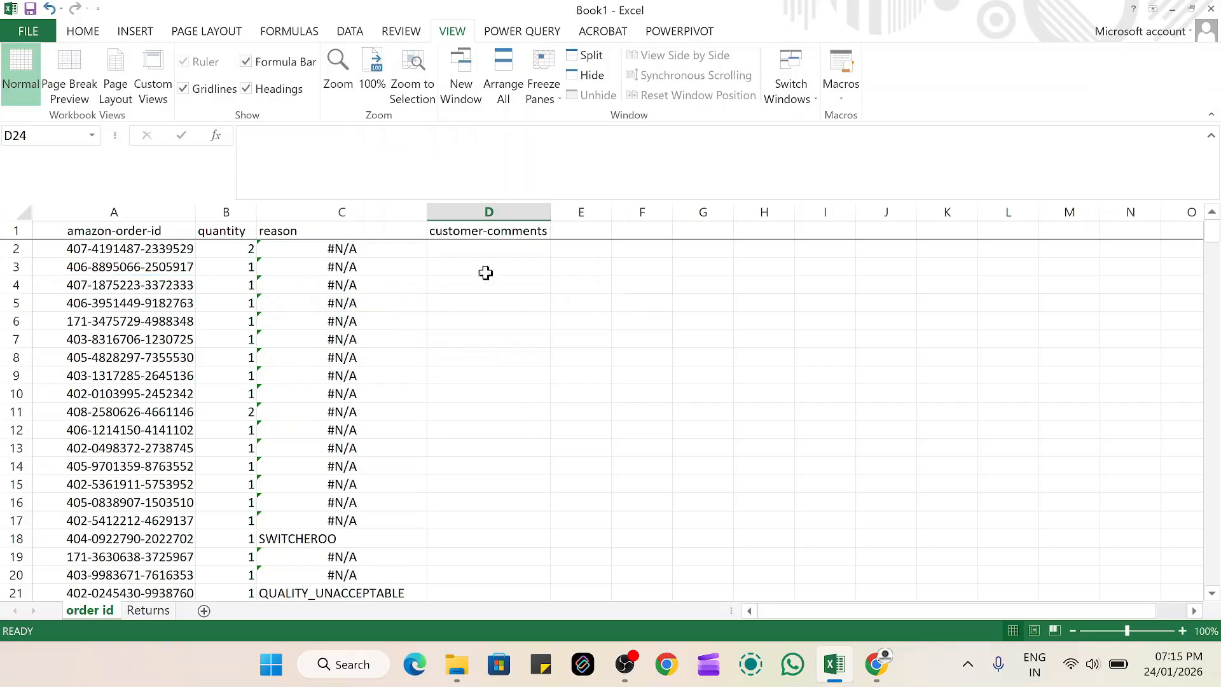
Begin a VLOOKUP formula in D2 under customer-comments with A2 as the lookup value
{"action": "left_click", "coordinate": [509, 249]}
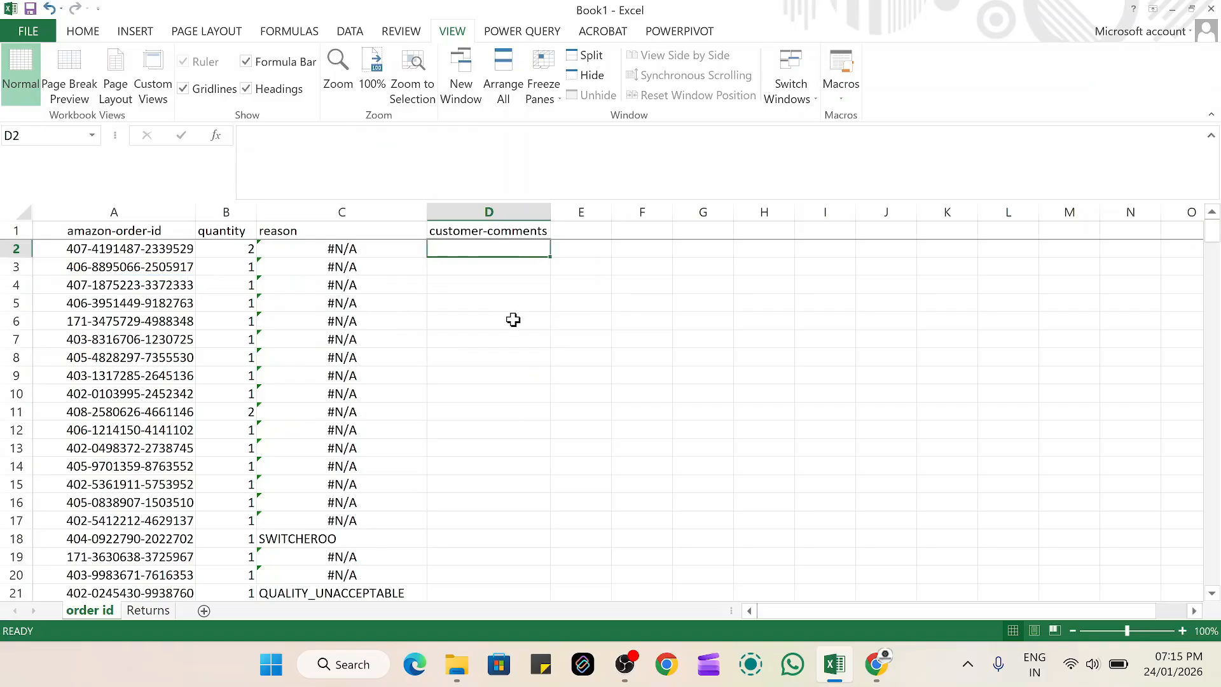
{"action": "type", "text": "="}
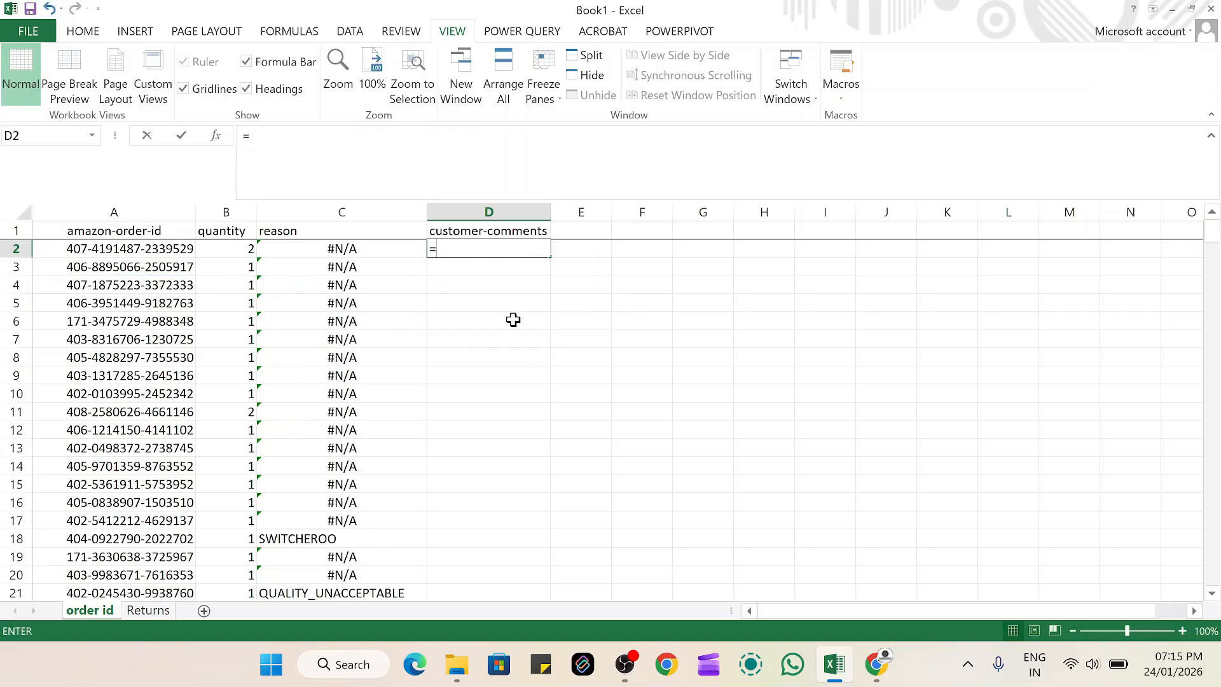
{"action": "type", "text": "vl"}
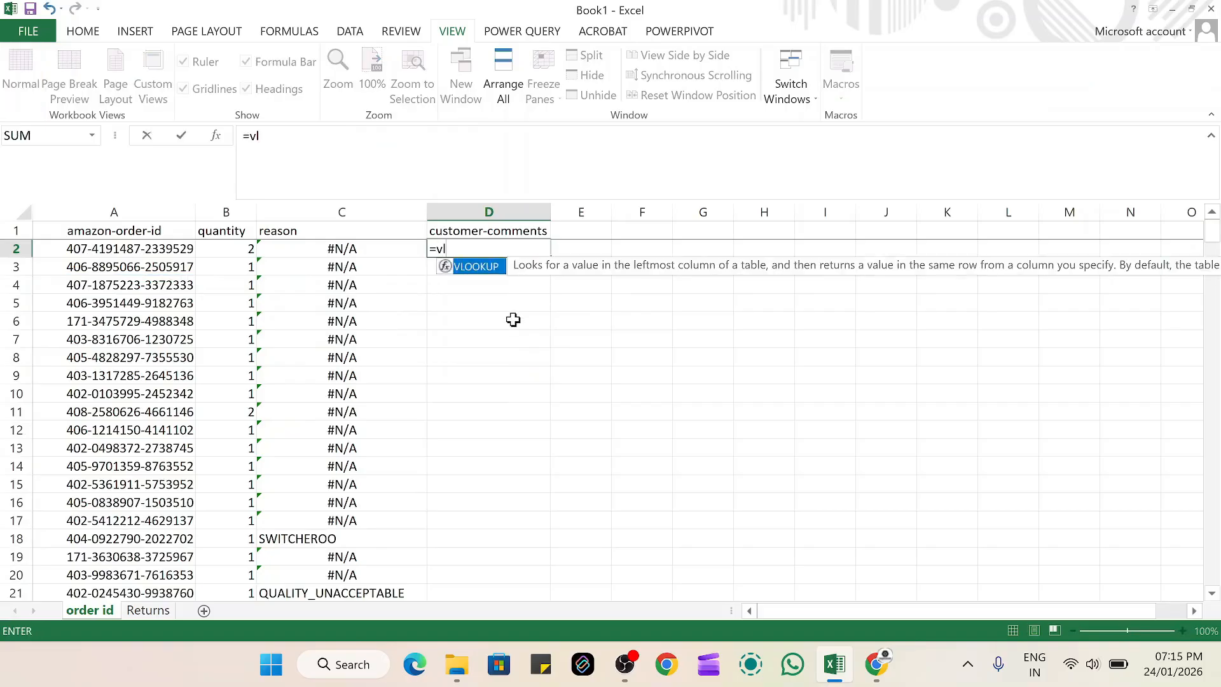
{"action": "double_click", "coordinate": [480, 271]}
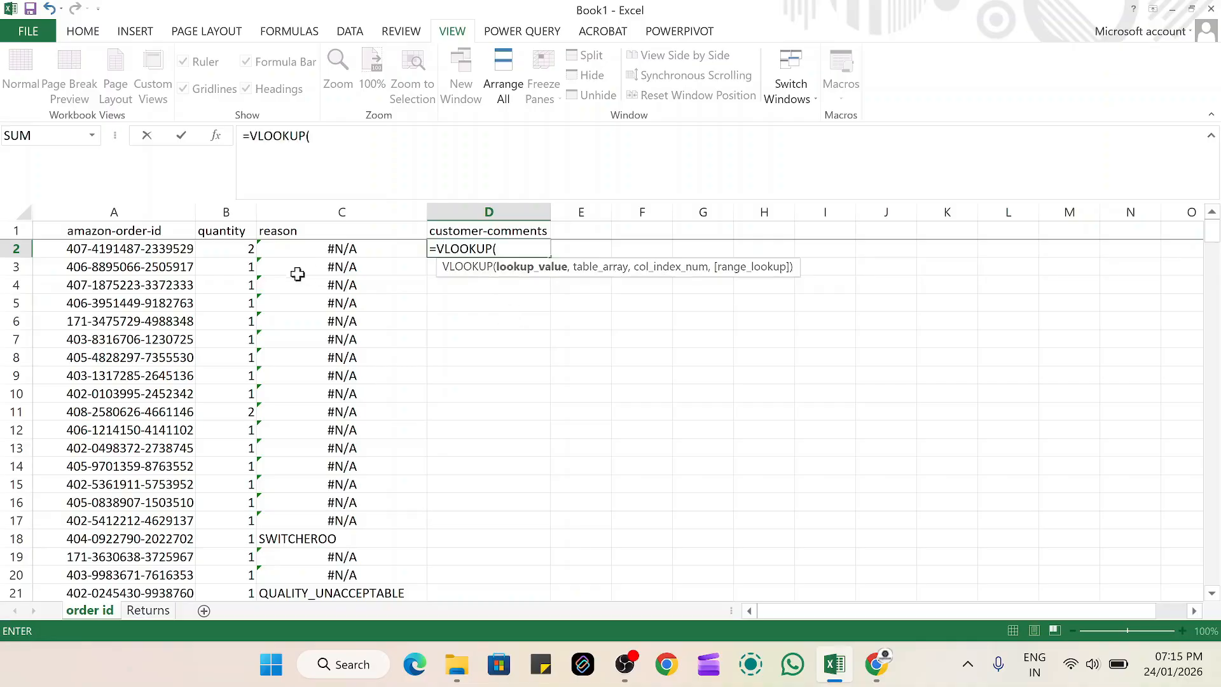
{"action": "left_click", "coordinate": [159, 248]}
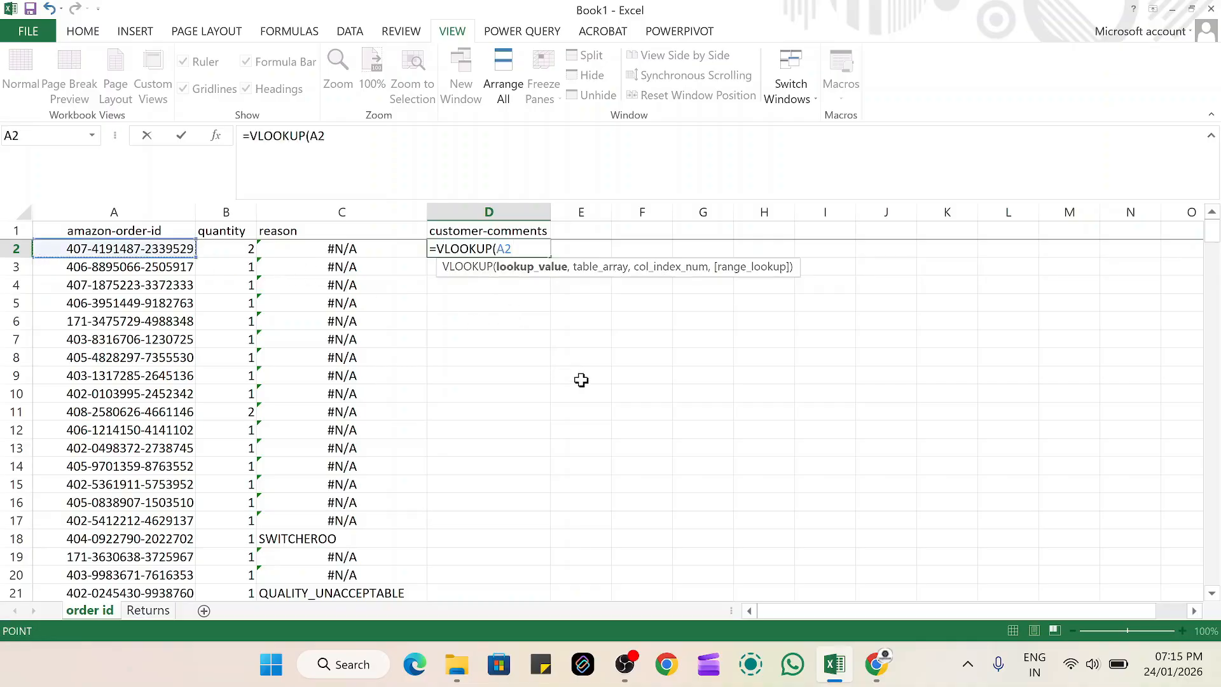
{"action": "type", "text": ","}
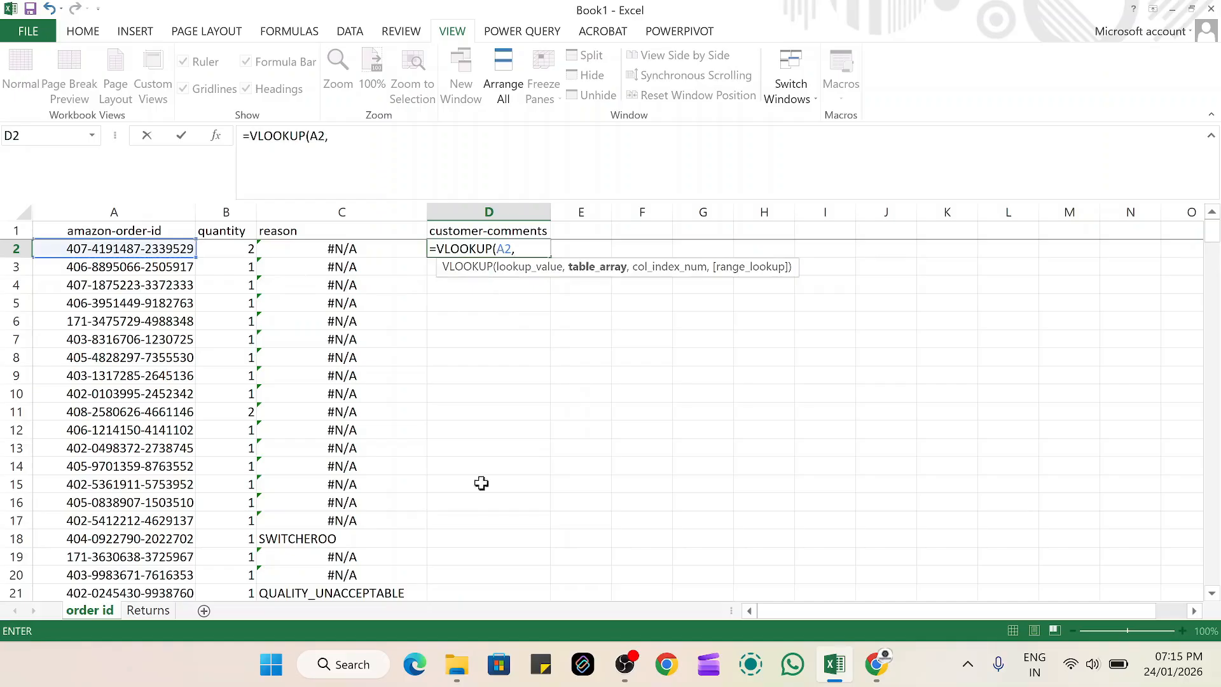
Use the Returns sheet range A1:C52 as the D2 formula's table array, locked as $A$1:$C$52
{"action": "left_click", "coordinate": [150, 611]}
{"action": "scroll", "coordinate": [1217, 488], "scroll_direction": "up", "scroll_amount": 5}
{"action": "left_click_drag", "start_coordinate": [1217, 483], "coordinate": [1210, 242]}
{"action": "left_click_drag", "start_coordinate": [144, 229], "coordinate": [383, 294]}
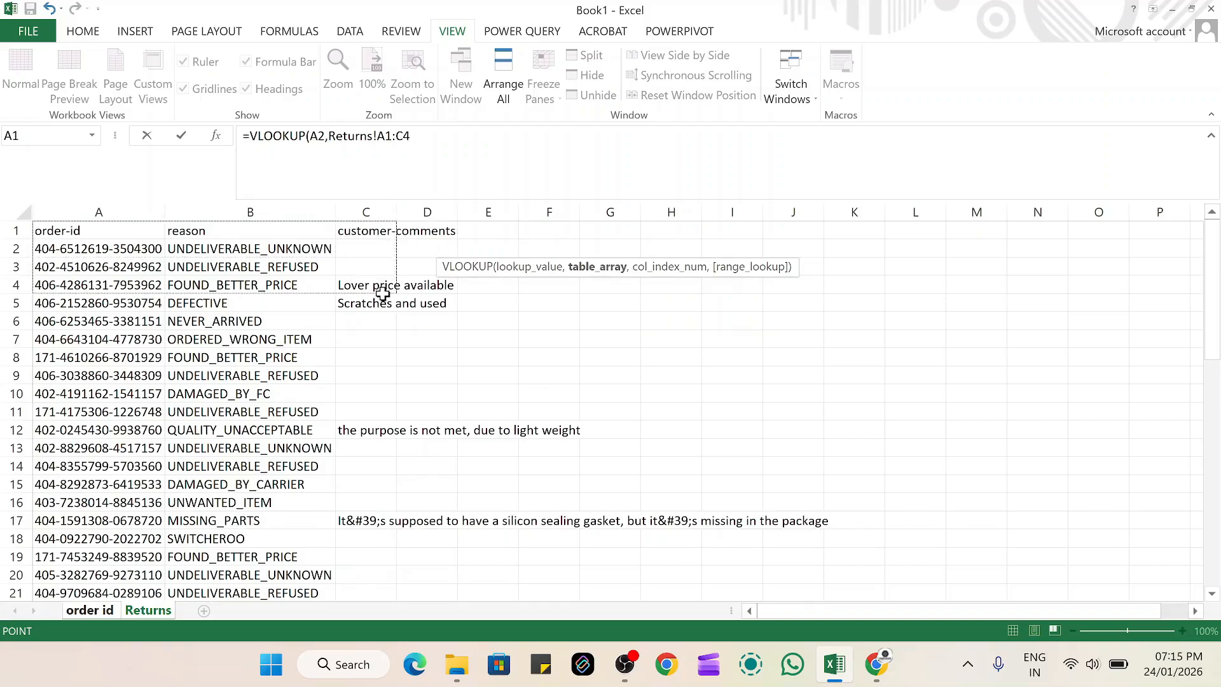
{"action": "key", "text": "ctrl+shift+Down"}
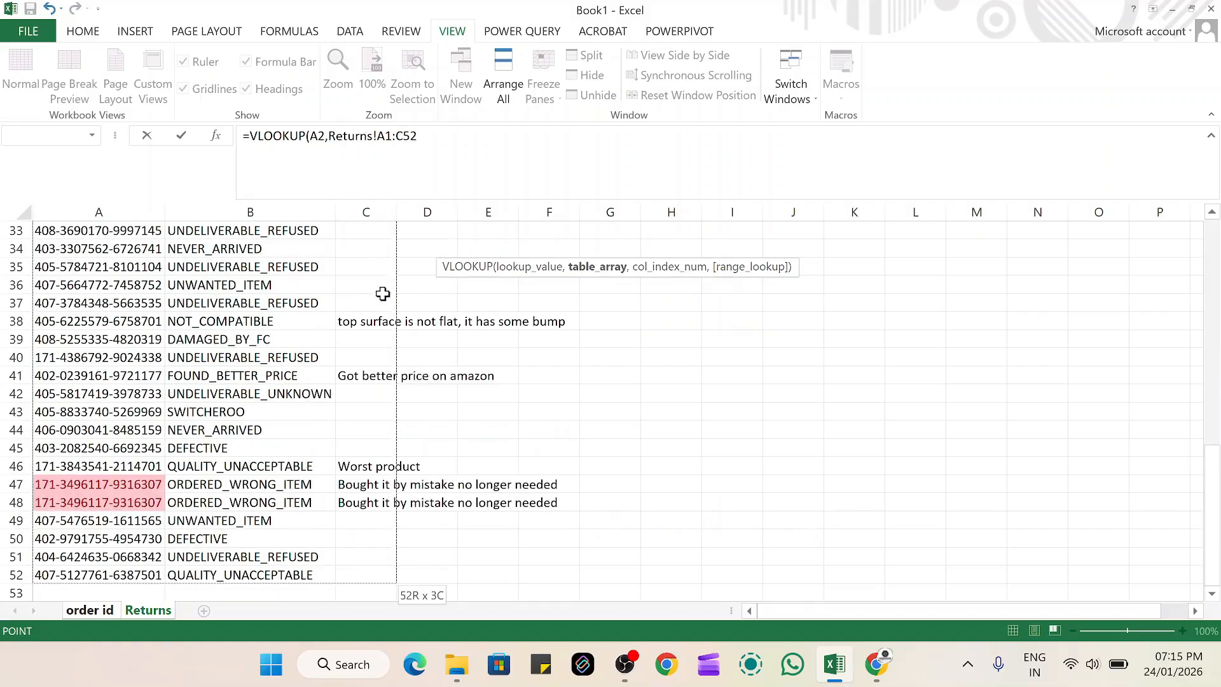
{"action": "key", "text": "F4"}
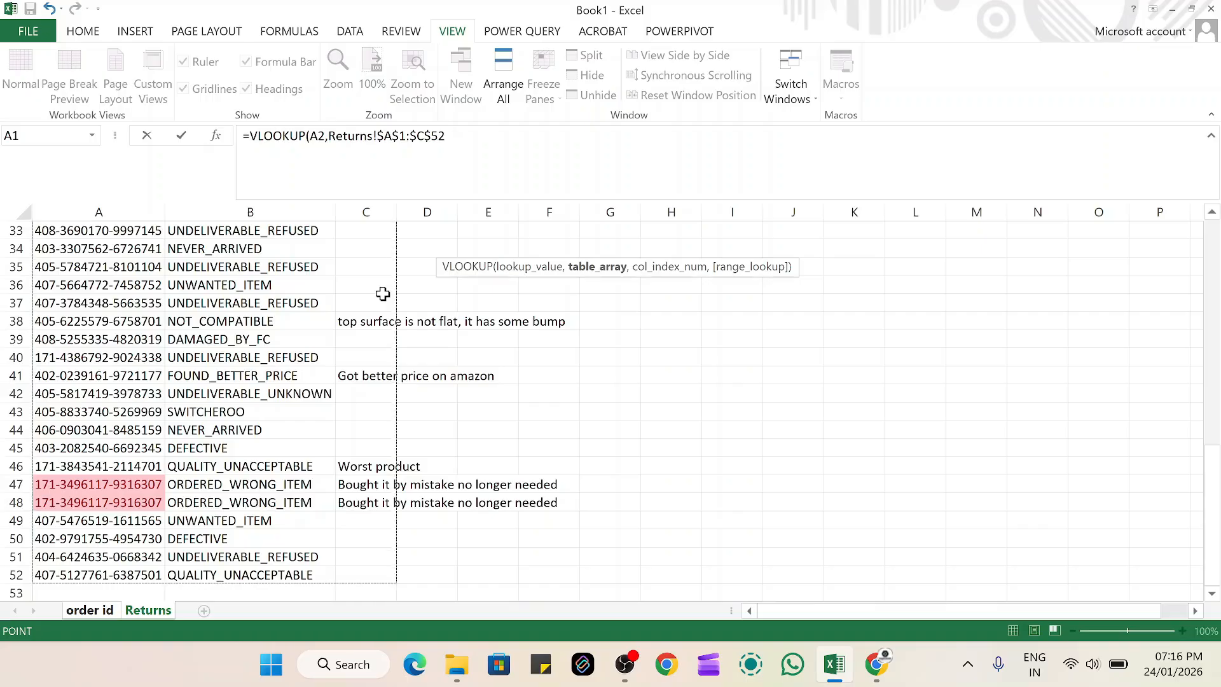
Complete the D2 formula with column index 3 and range lookup 0
{"action": "type", "text": ",3,0"}
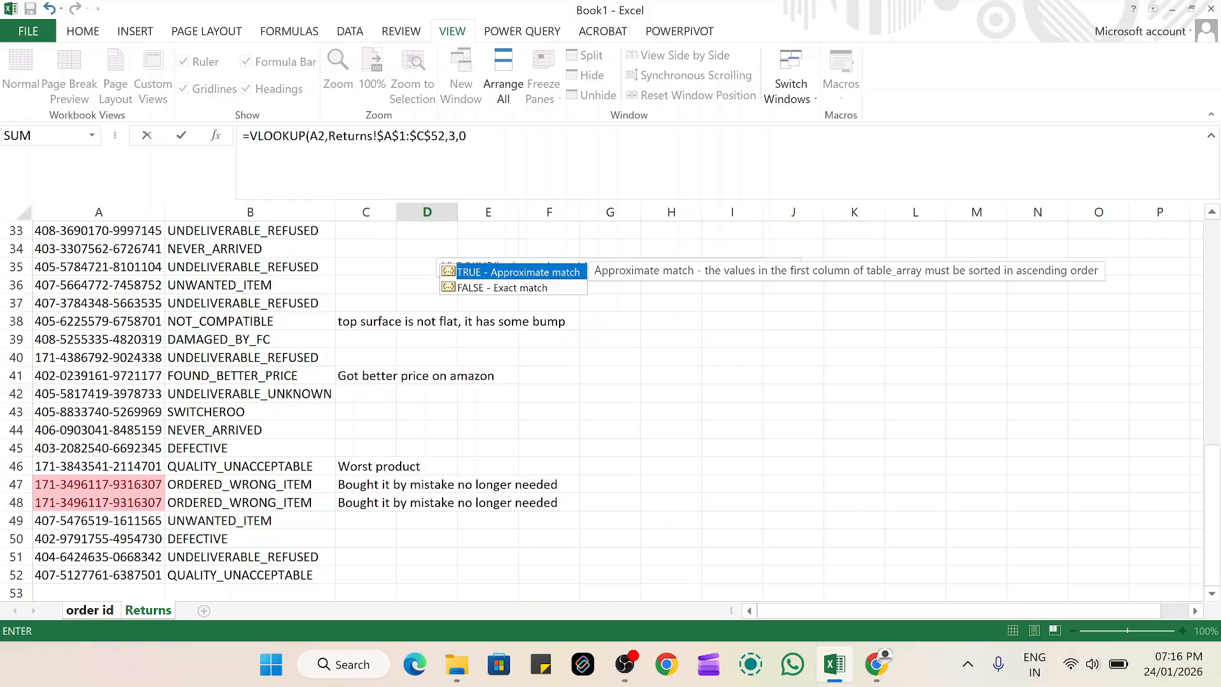
{"action": "left_click", "coordinate": [474, 136]}
{"action": "type", "text": ")"}
{"action": "key", "text": "Return"}
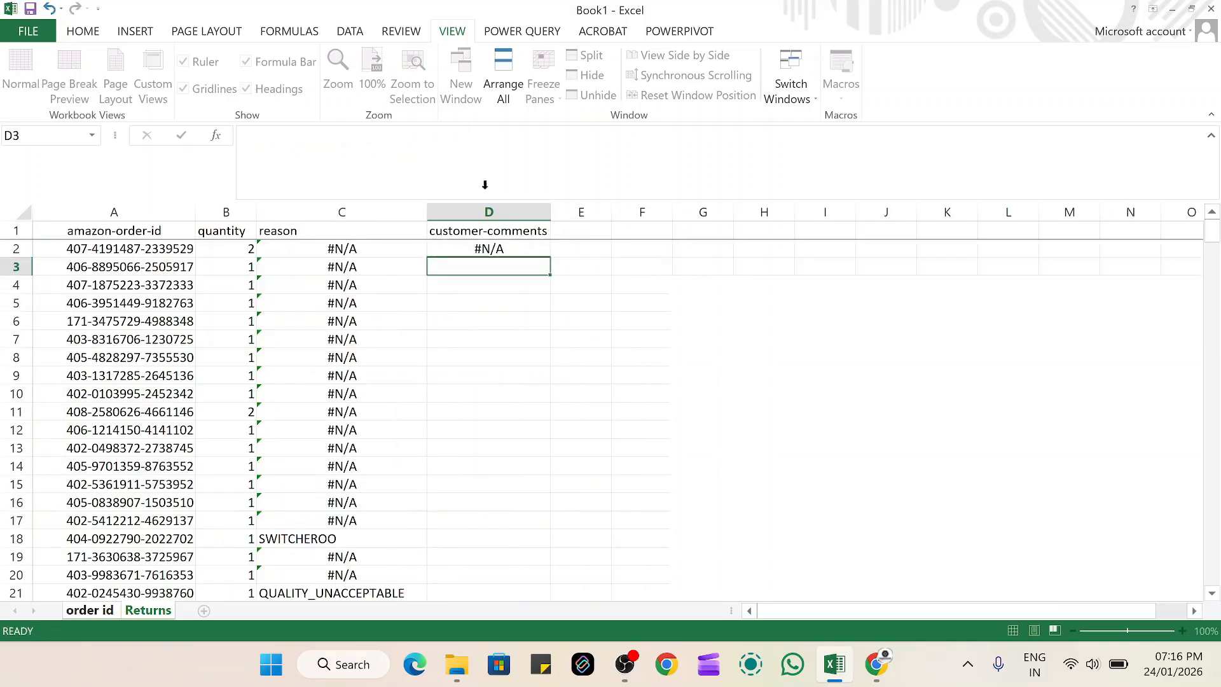
Fill the D2 lookup formula down the whole customer-comments column and review the returned comments against their reasons
{"action": "left_click", "coordinate": [543, 250]}
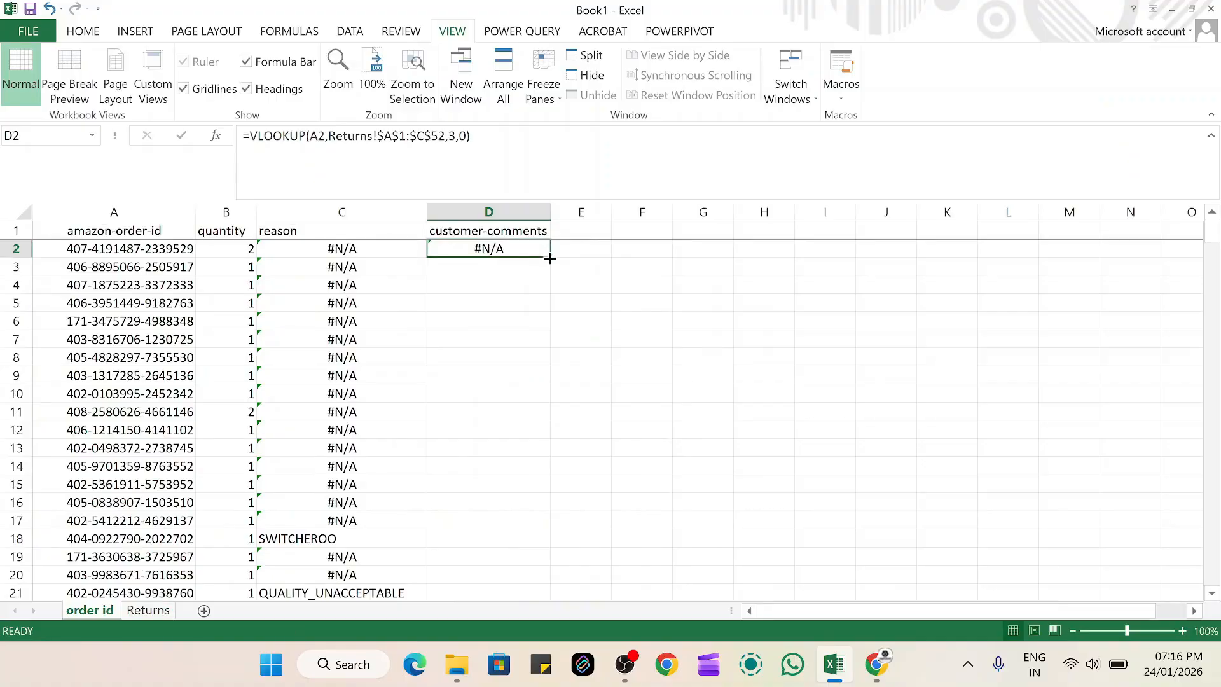
{"action": "double_click", "coordinate": [550, 258]}
{"action": "scroll", "coordinate": [583, 433], "scroll_direction": "down", "scroll_amount": 4}
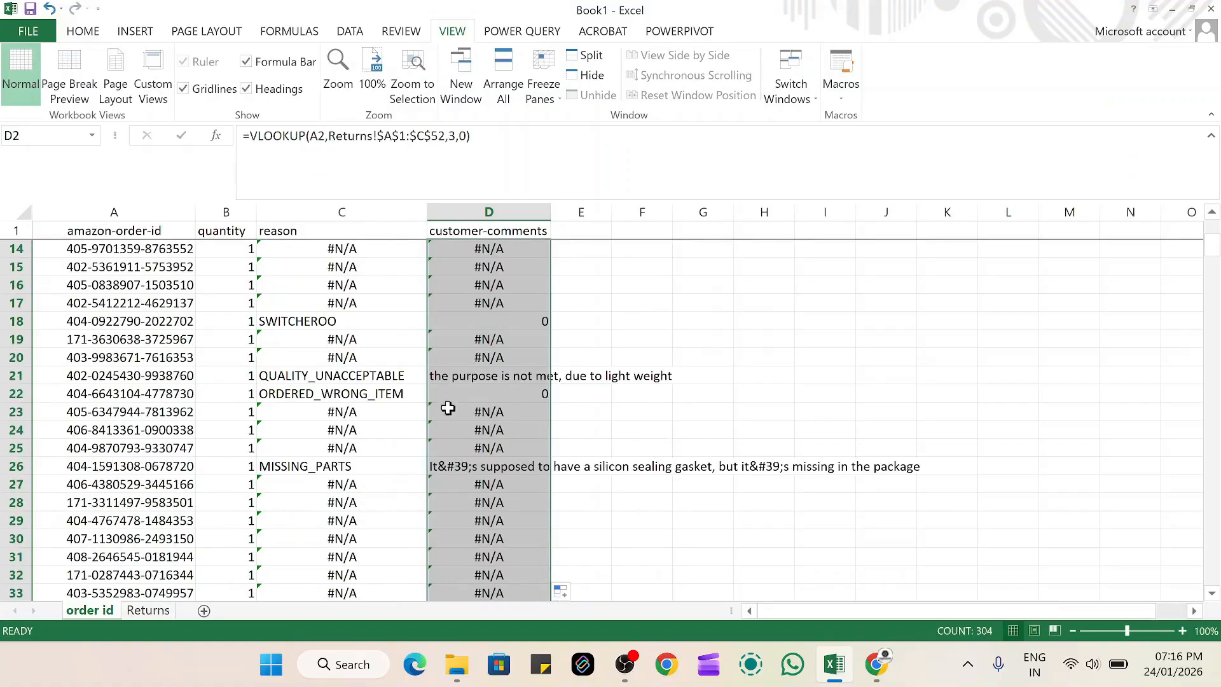
{"action": "left_click", "coordinate": [456, 379]}
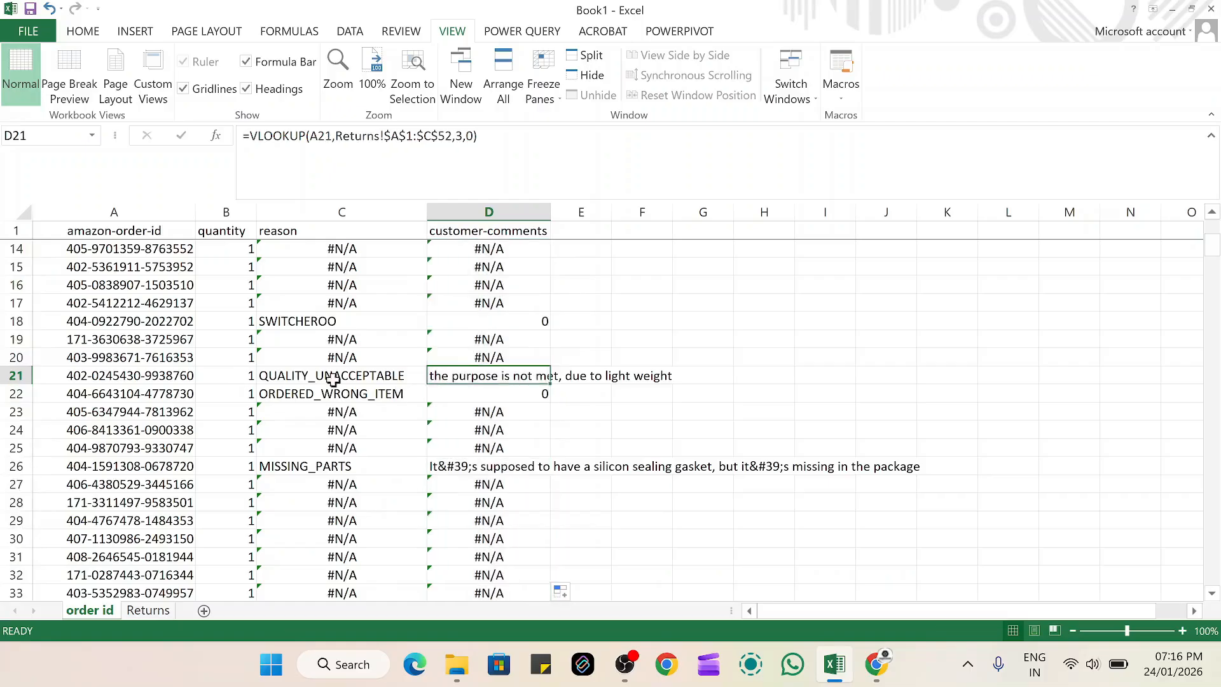
{"action": "left_click", "coordinate": [514, 466]}
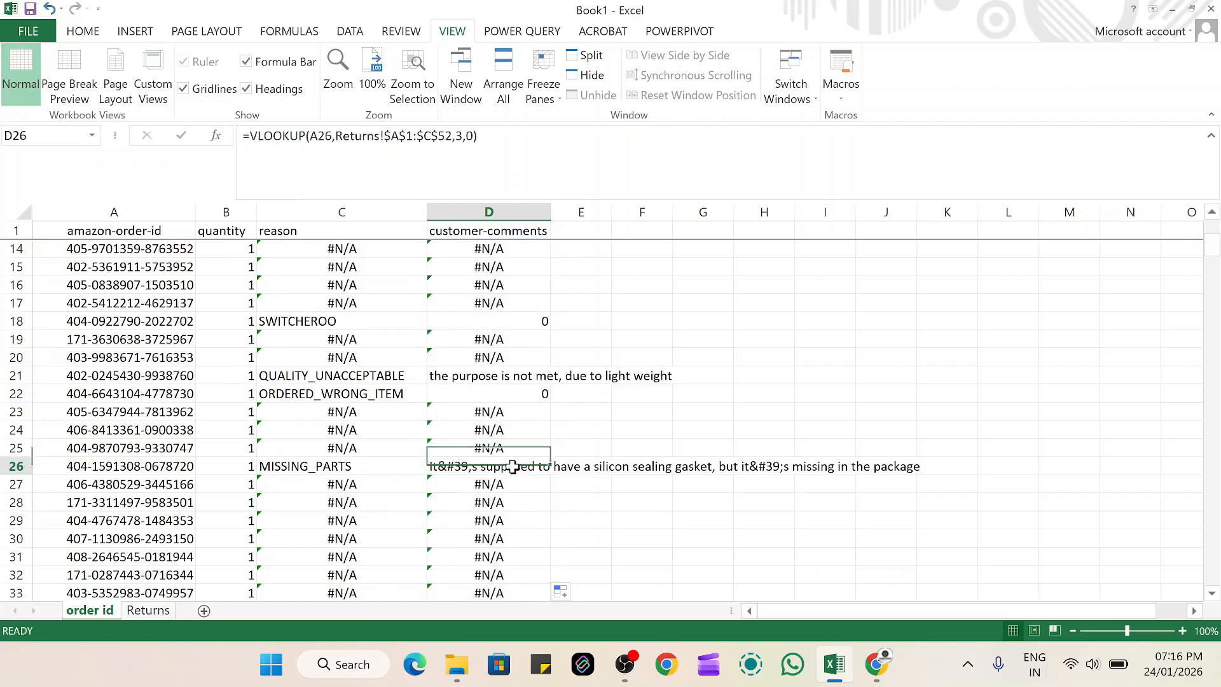
{"action": "scroll", "coordinate": [531, 467], "scroll_direction": "down", "scroll_amount": 15}
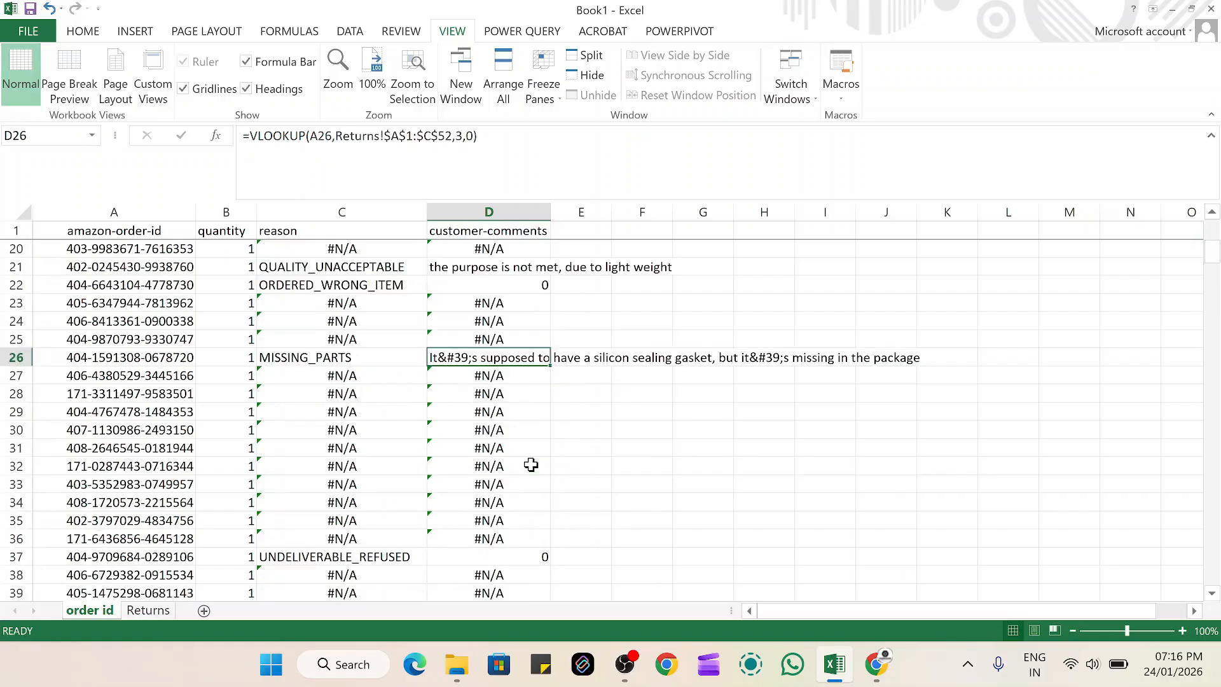
{"action": "scroll", "coordinate": [574, 405], "scroll_direction": "down", "scroll_amount": 6}
{"action": "scroll", "coordinate": [575, 400], "scroll_direction": "up", "scroll_amount": 20}
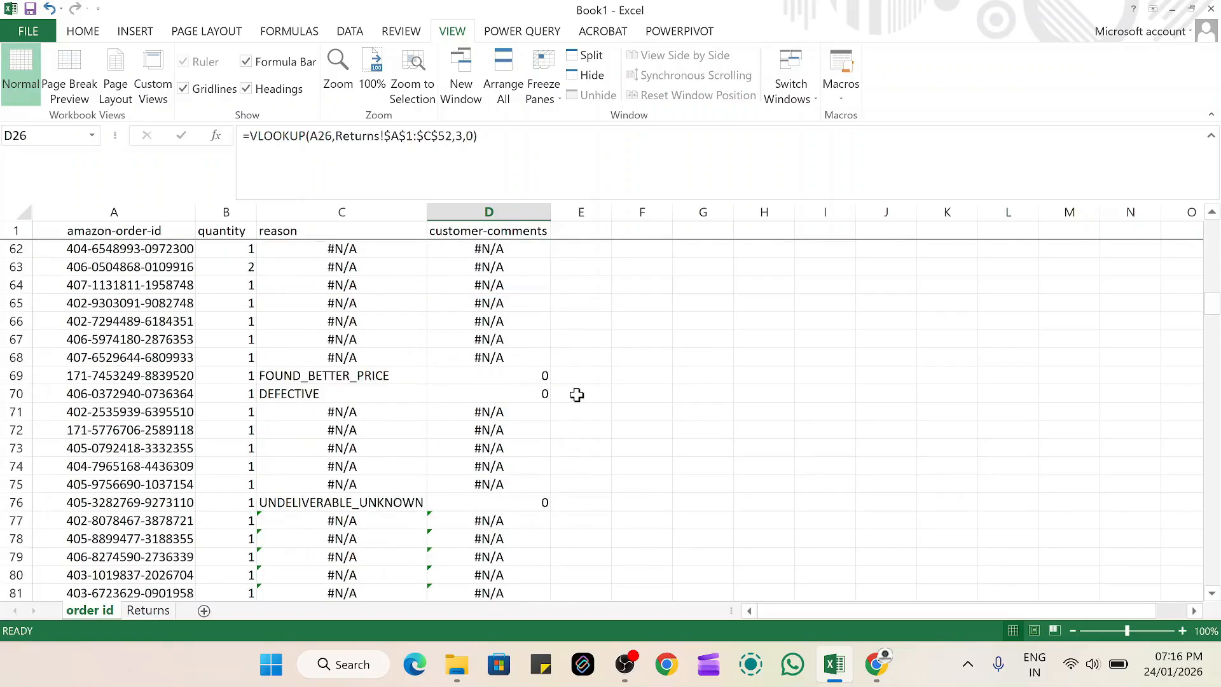
Check the lookup formula in D2 under customer-comments on the order id sheet
{"action": "scroll", "coordinate": [576, 394], "scroll_direction": "up", "scroll_amount": 5}
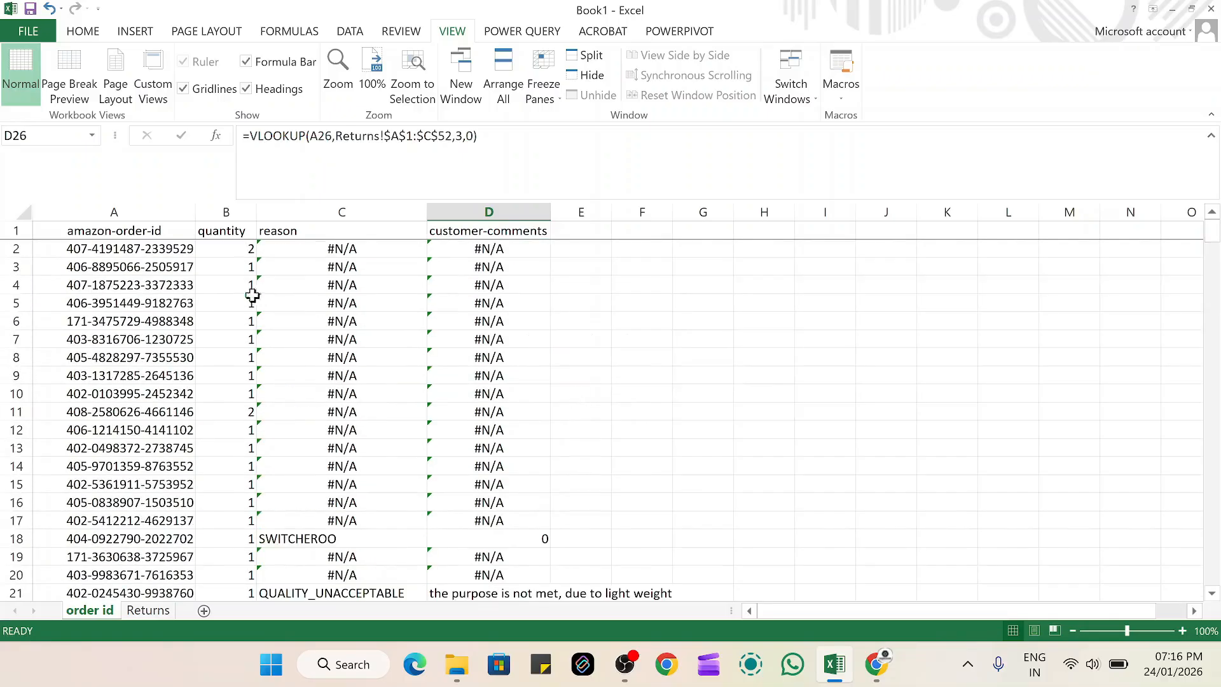
{"action": "double_click", "coordinate": [489, 249]}
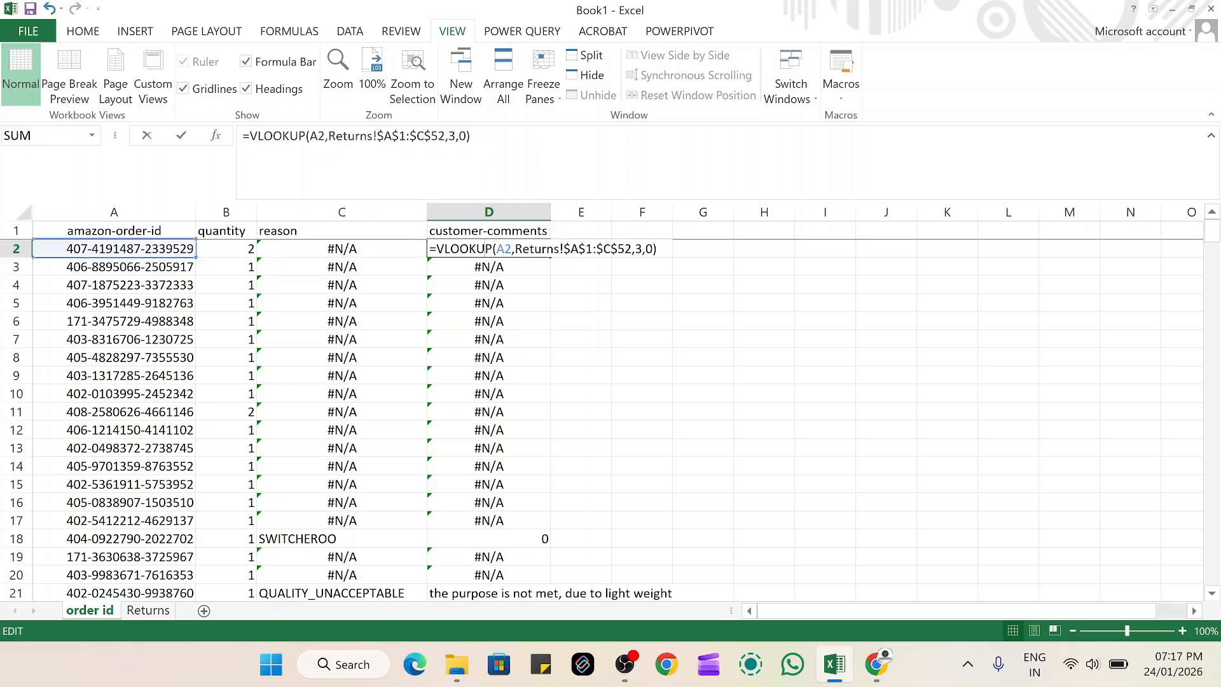
{"action": "left_click", "coordinate": [703, 320]}
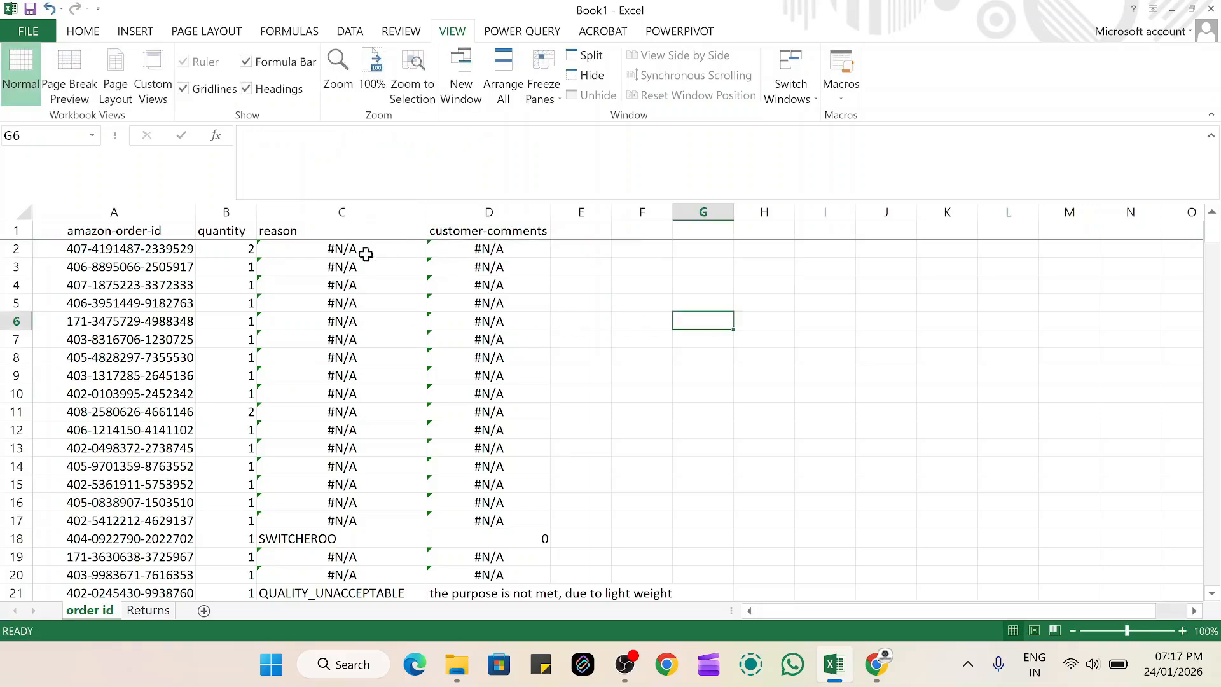
Convert the lookup formulas in the reason and customer-comments columns (C and D) to static values by copying and pasting them in place as values
{"action": "left_click_drag", "start_coordinate": [392, 212], "coordinate": [489, 215]}
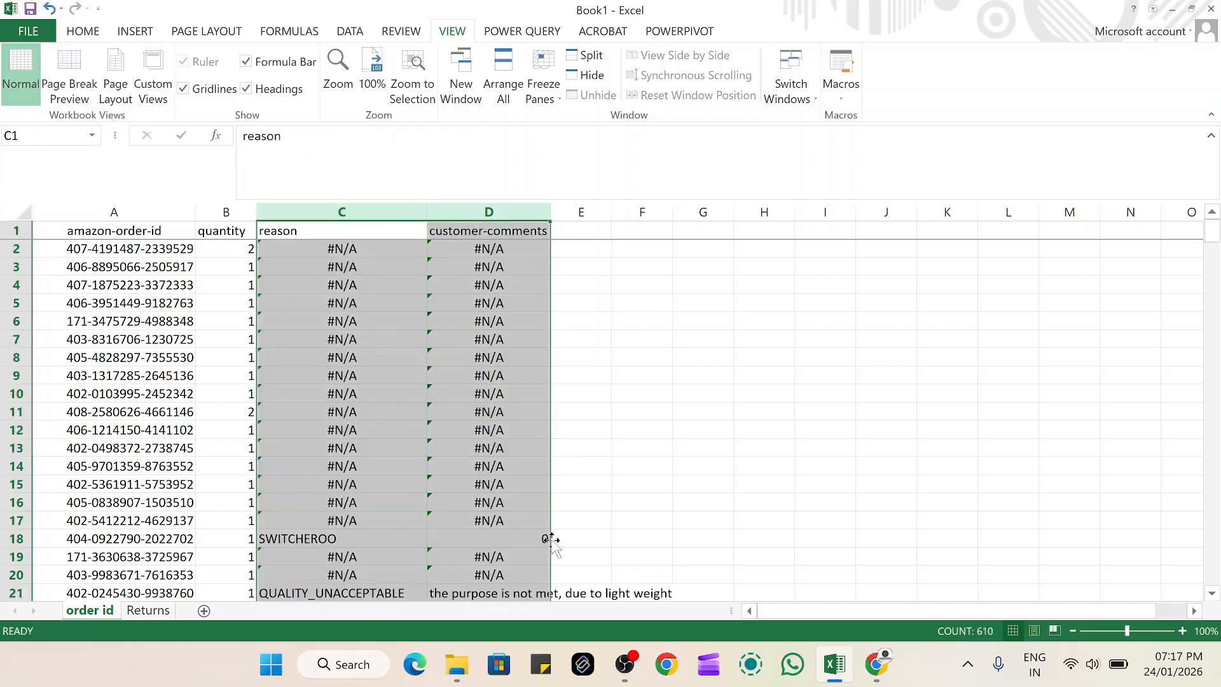
{"action": "key", "text": "ctrl+c"}
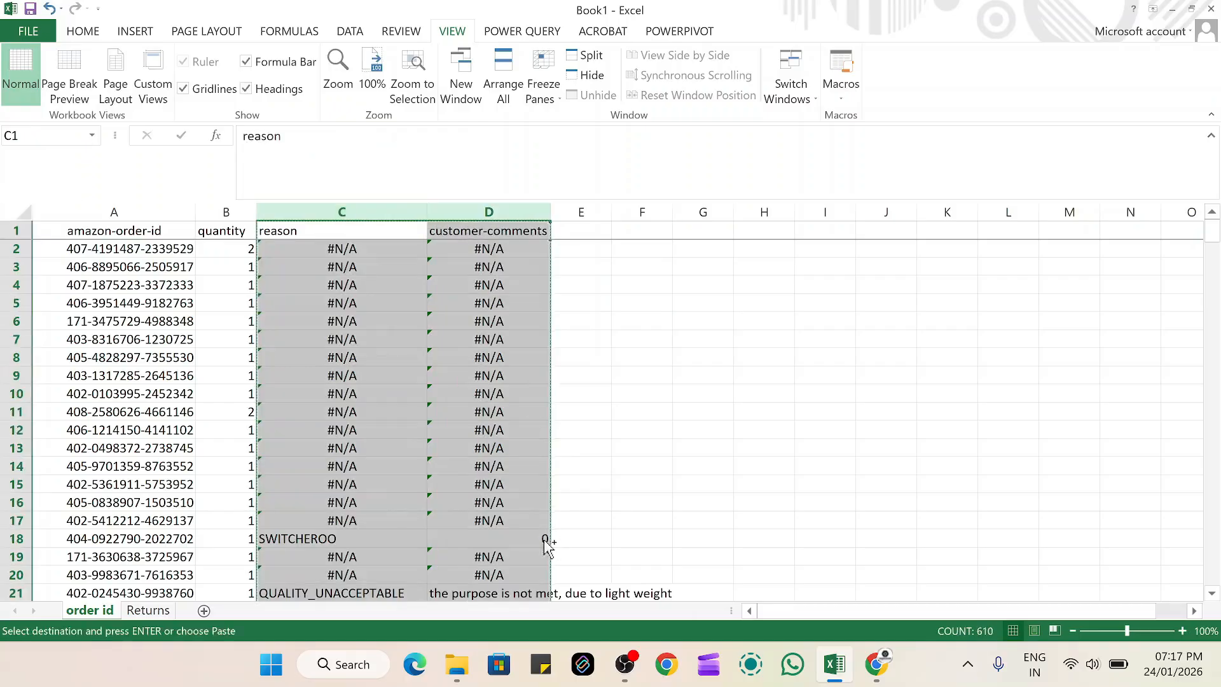
{"action": "right_click", "coordinate": [418, 327]}
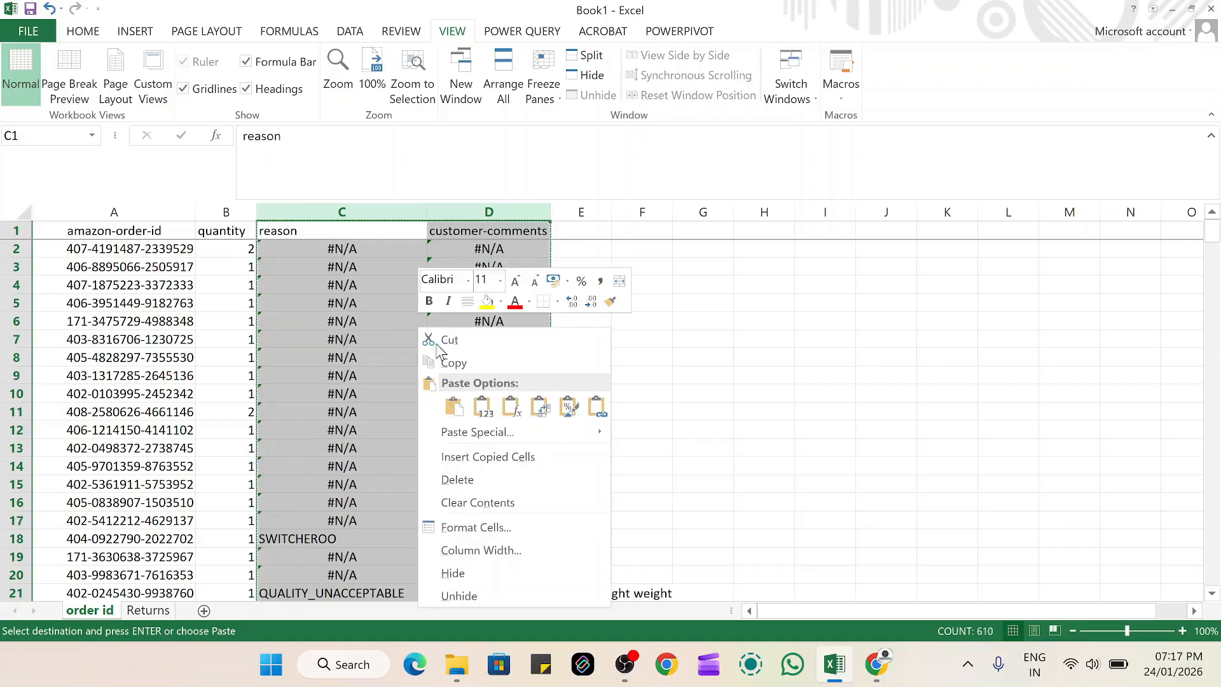
{"action": "left_click", "coordinate": [488, 414]}
{"action": "left_click_drag", "start_coordinate": [613, 397], "coordinate": [636, 595]}
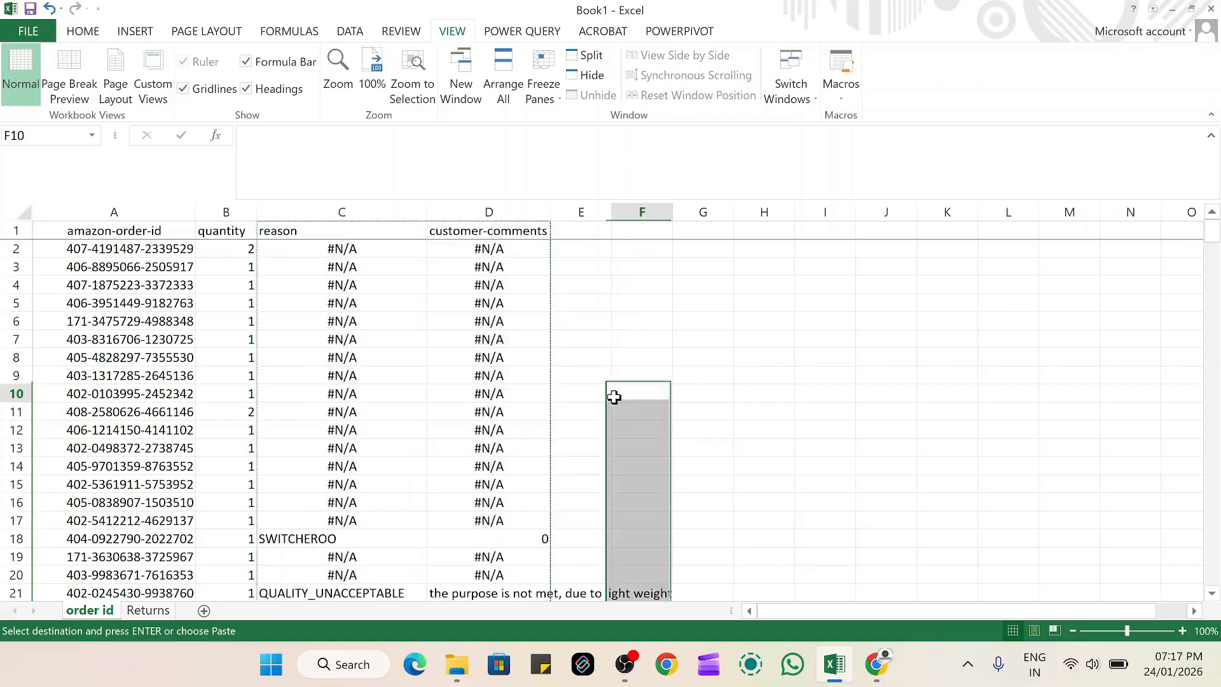
{"action": "double_click", "coordinate": [525, 341]}
Inspect cells in the reason and customer-comments columns down to the last data rows for plain values instead of formulas
{"action": "left_click", "coordinate": [522, 425]}
{"action": "left_click", "coordinate": [398, 324]}
{"action": "key", "text": "ctrl+Down"}
{"action": "left_click", "coordinate": [414, 373]}
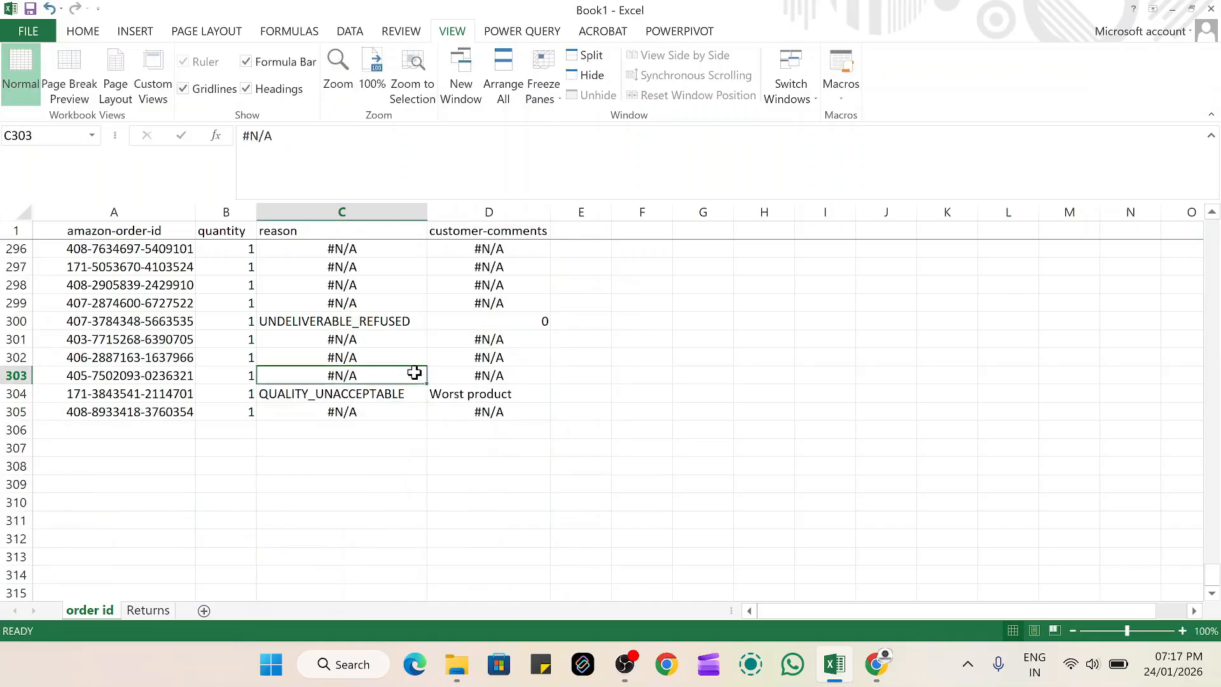
{"action": "scroll", "coordinate": [673, 357], "scroll_direction": "up", "scroll_amount": 20}
{"action": "scroll", "coordinate": [673, 358], "scroll_direction": "up", "scroll_amount": 12}
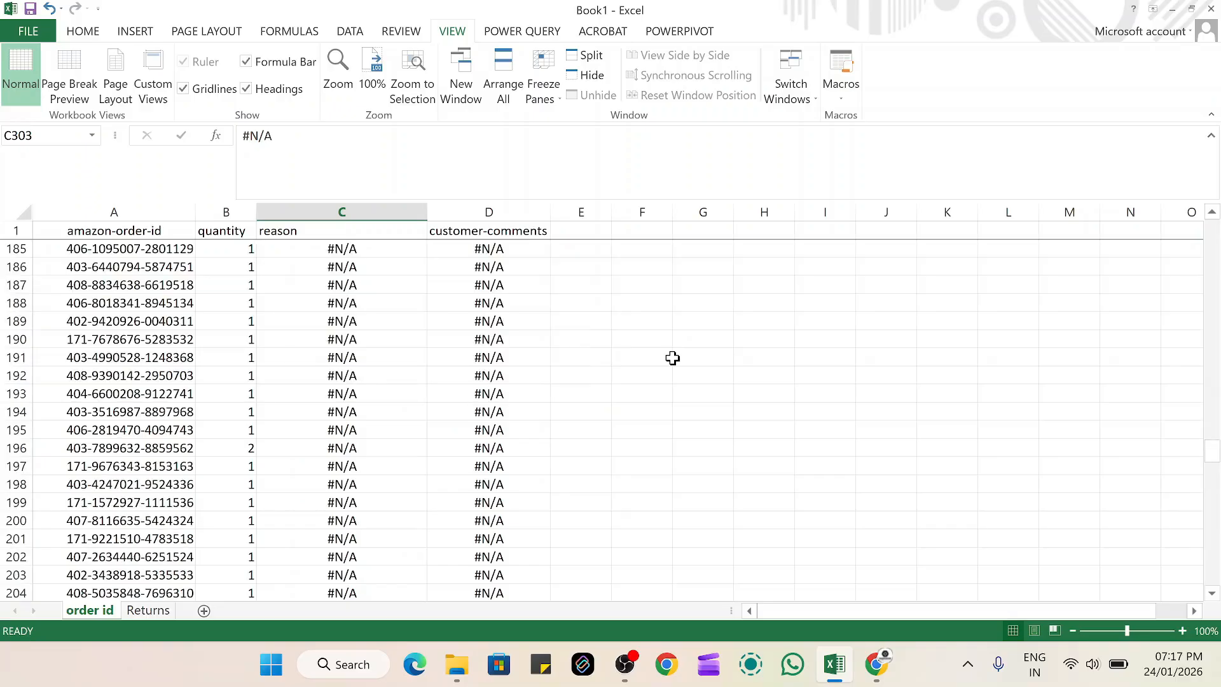
View the source data on the Returns sheet and go back to the order id sheet
{"action": "left_click", "coordinate": [151, 359]}
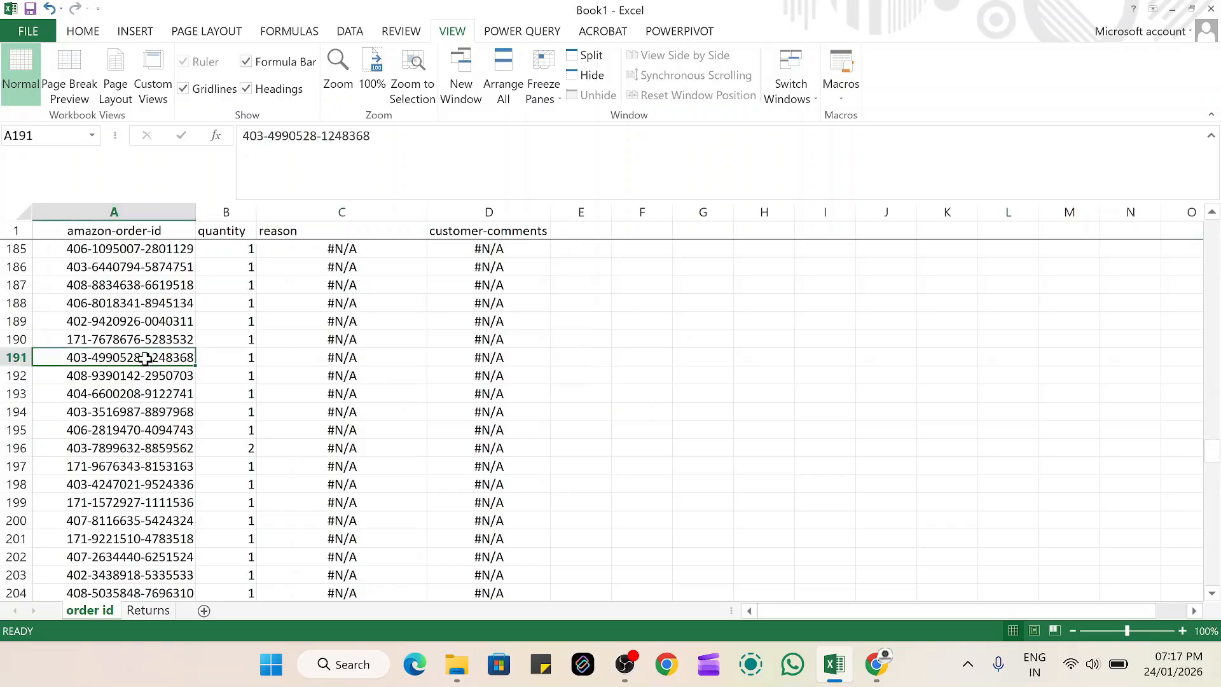
{"action": "left_click", "coordinate": [156, 610]}
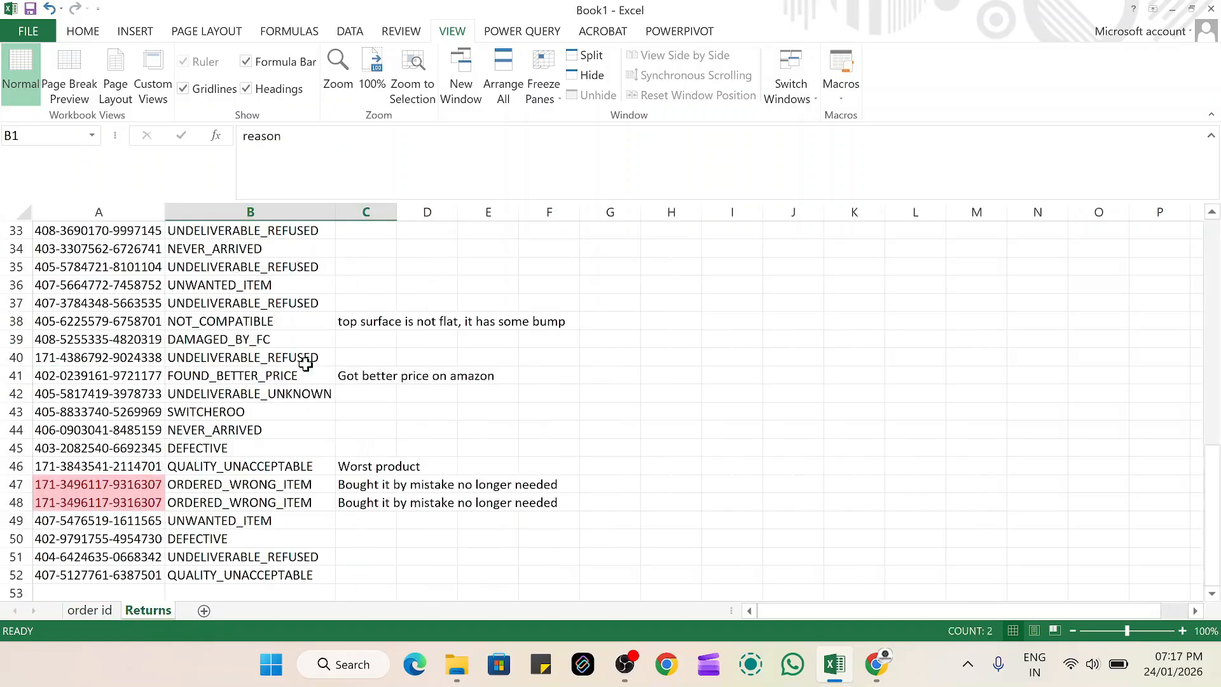
{"action": "left_click", "coordinate": [94, 611]}
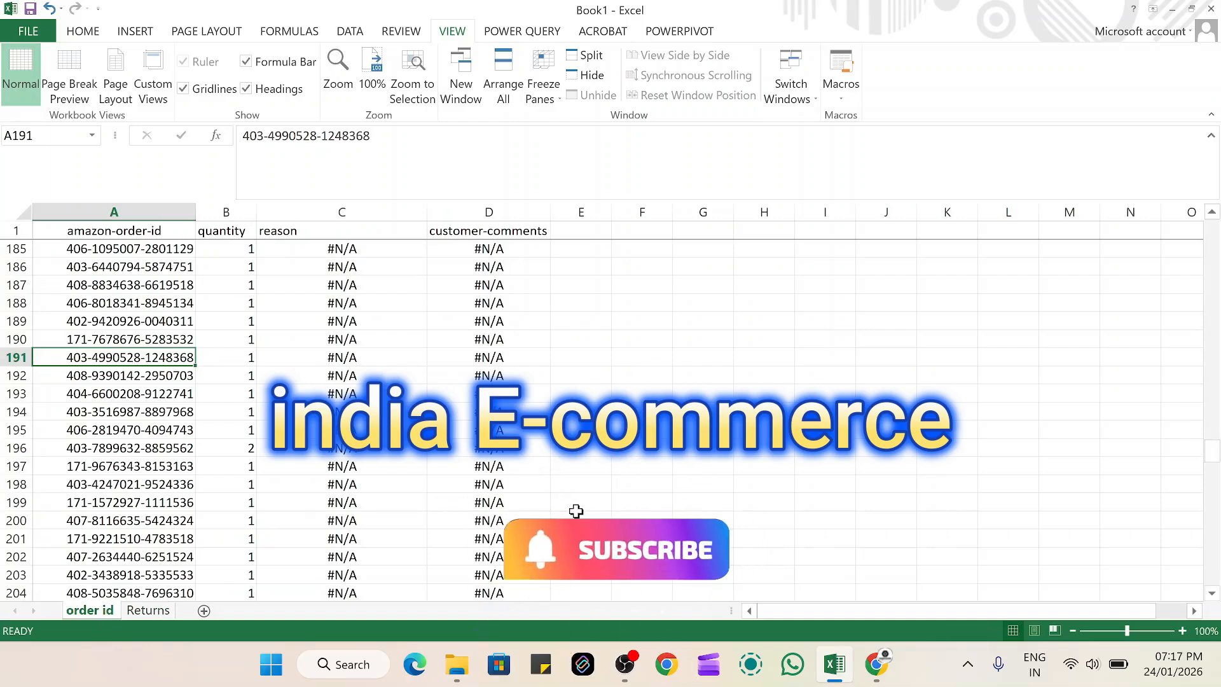